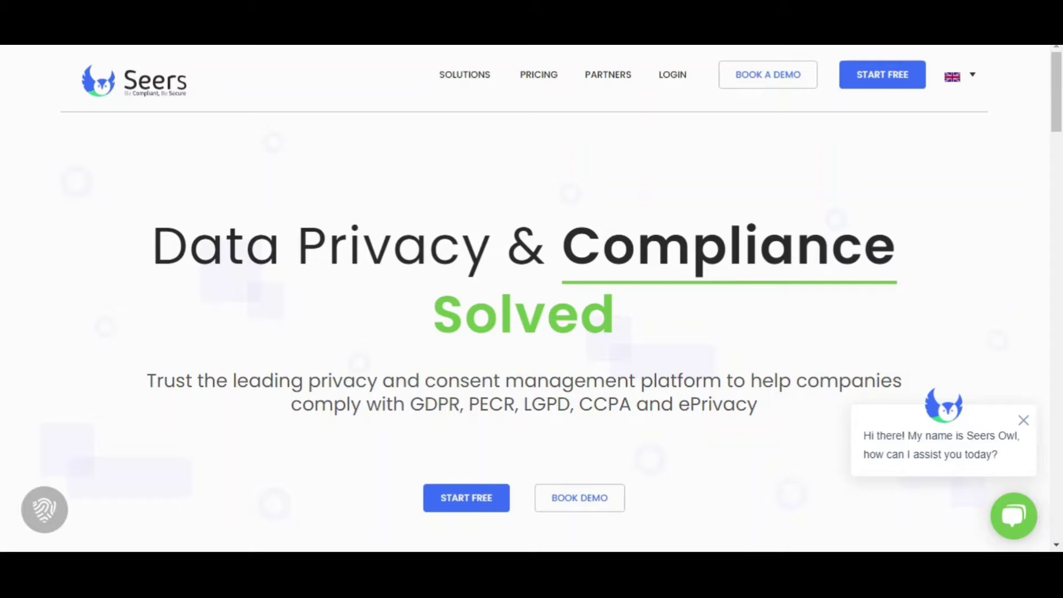
# Step: Sign in to Seers with the account e-mail and password, then enter the Cookie Consent service
pyautogui.click(673, 75)
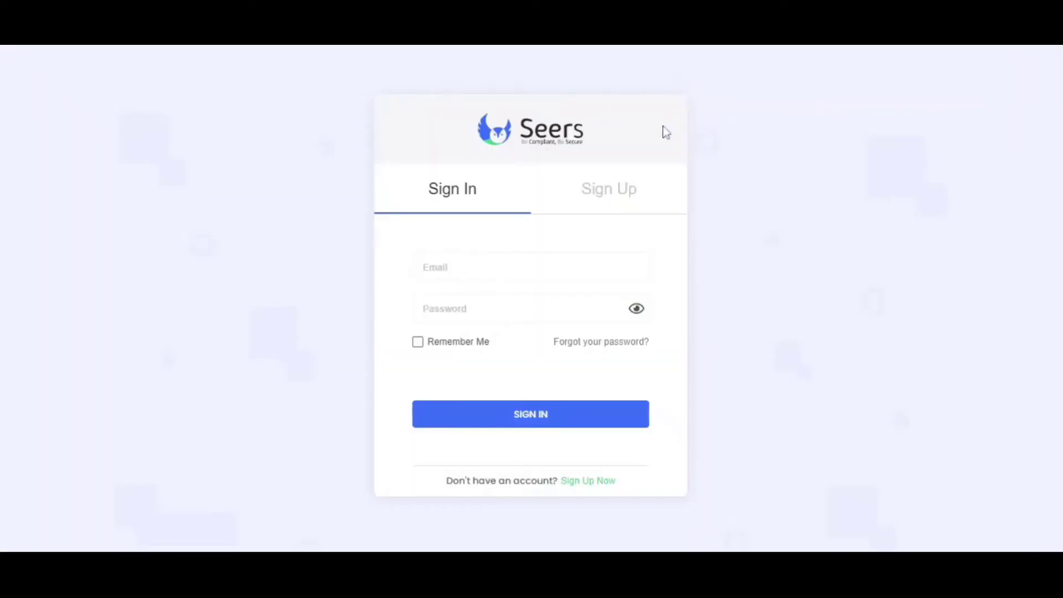
pyautogui.click(609, 266)
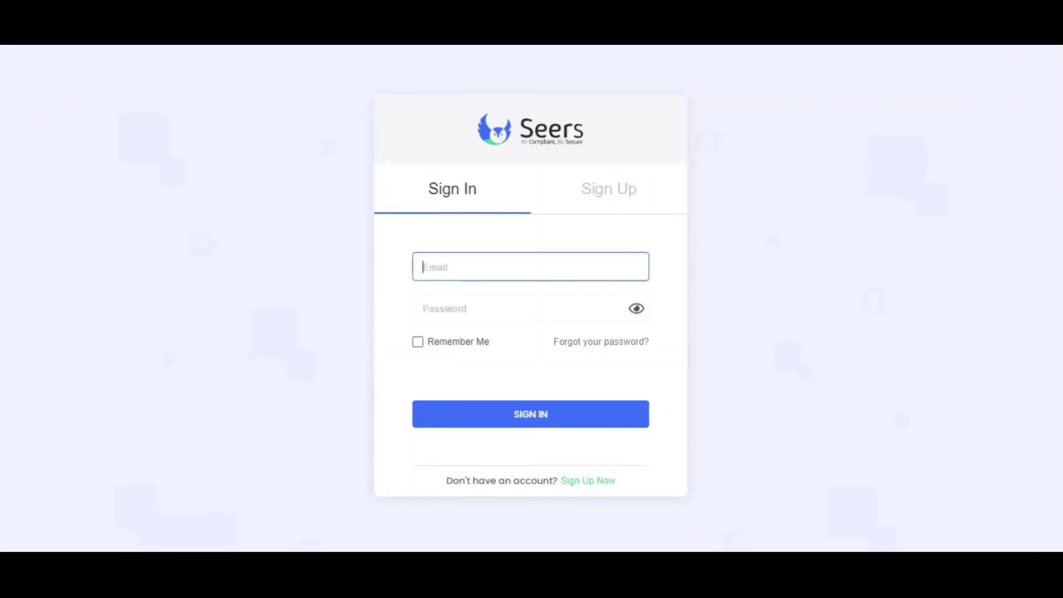
pyautogui.write('user@example.com')
pyautogui.press('Tab')
pyautogui.write('password')
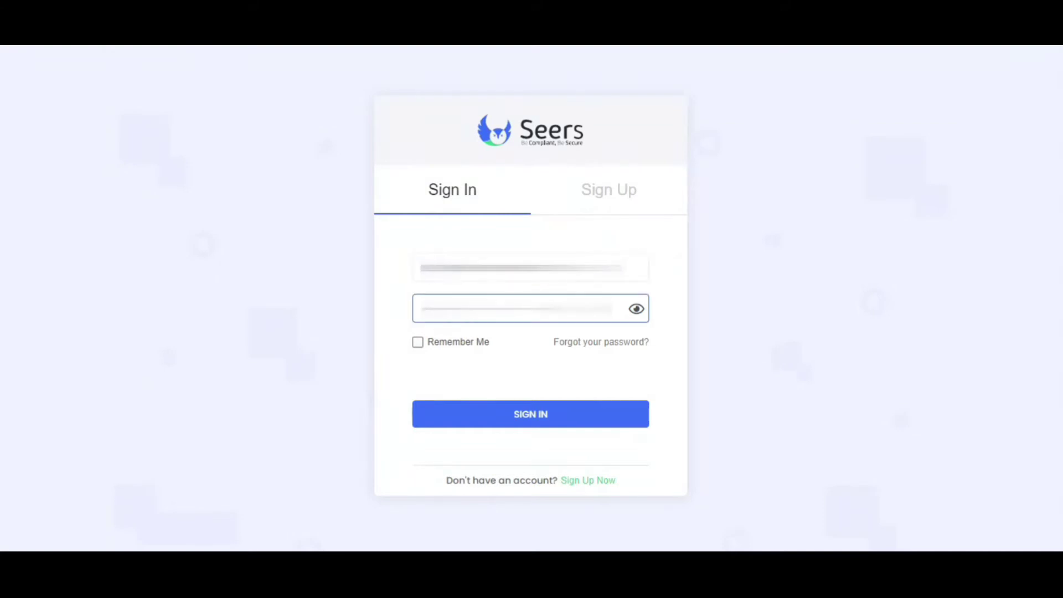
pyautogui.click(552, 420)
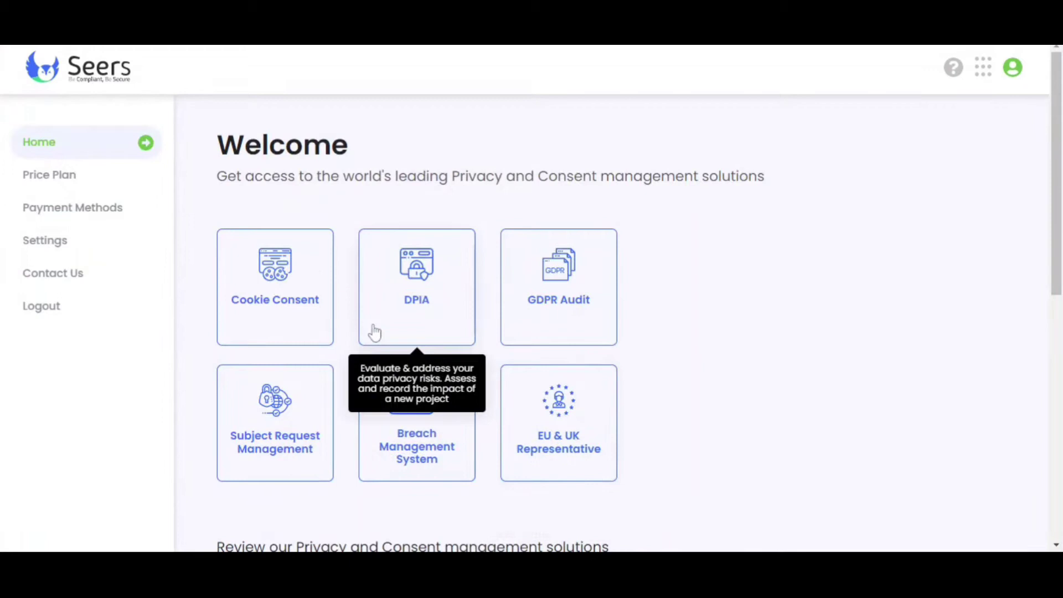
pyautogui.click(276, 317)
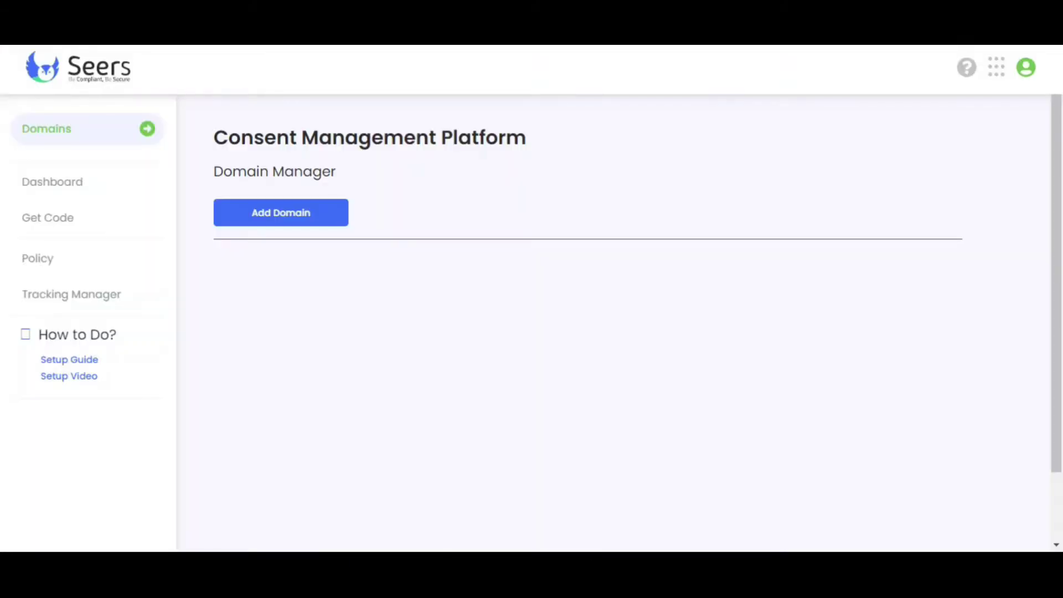
# Step: Add the website's domain with a contact e-mail and 'only once' scan frequency, and save it
pyautogui.click(271, 221)
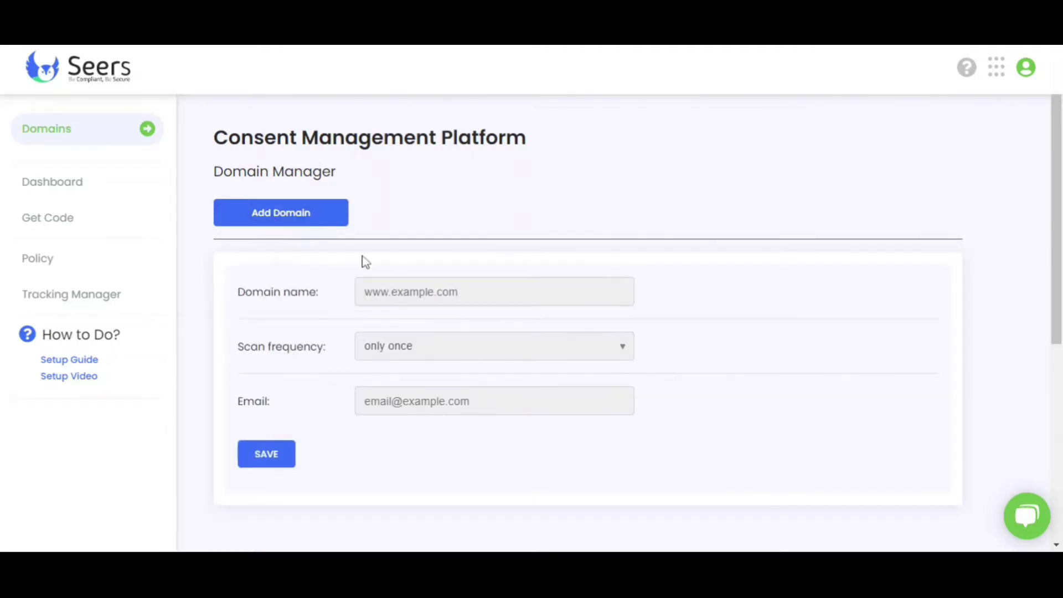
pyautogui.click(366, 292)
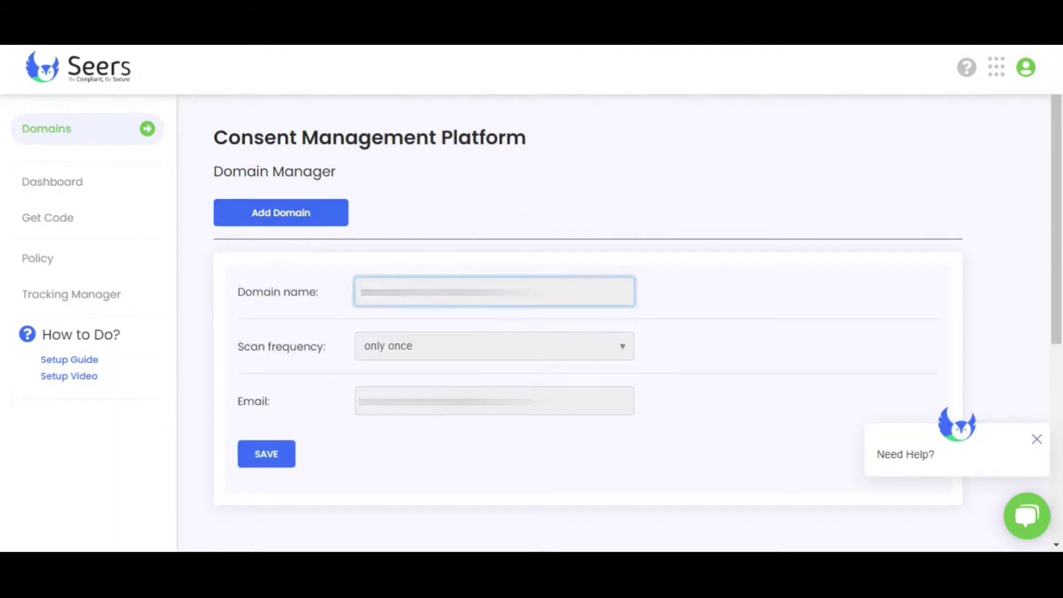
pyautogui.click(471, 401)
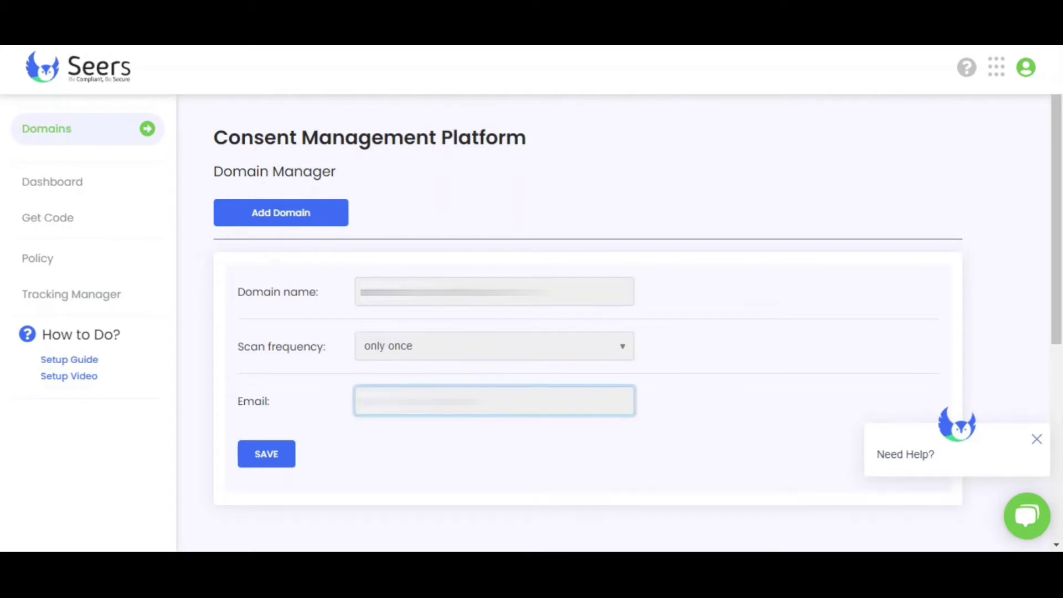
pyautogui.write('example@domain.com')
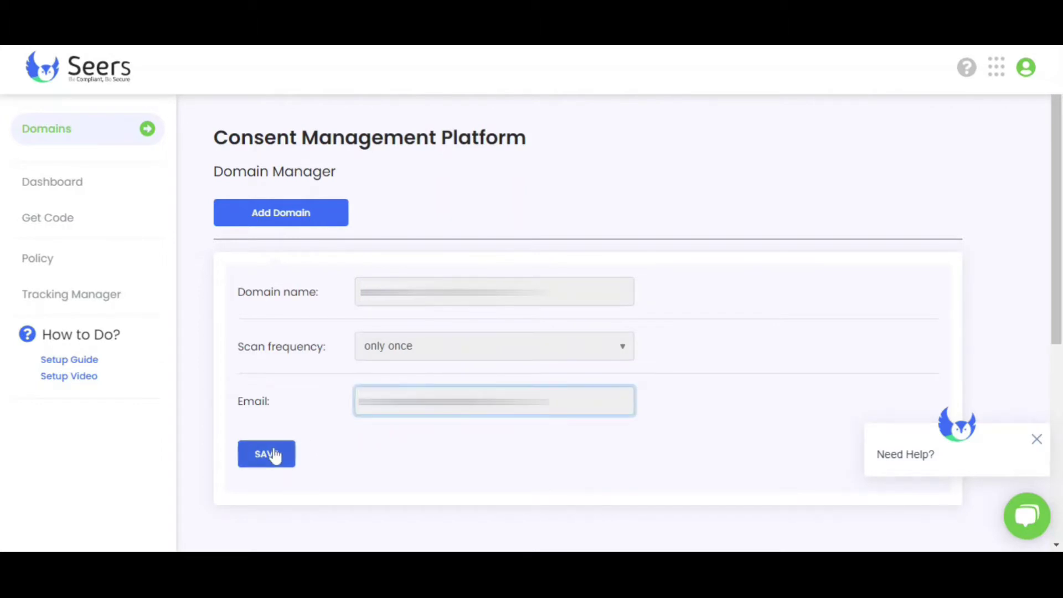
pyautogui.click(275, 456)
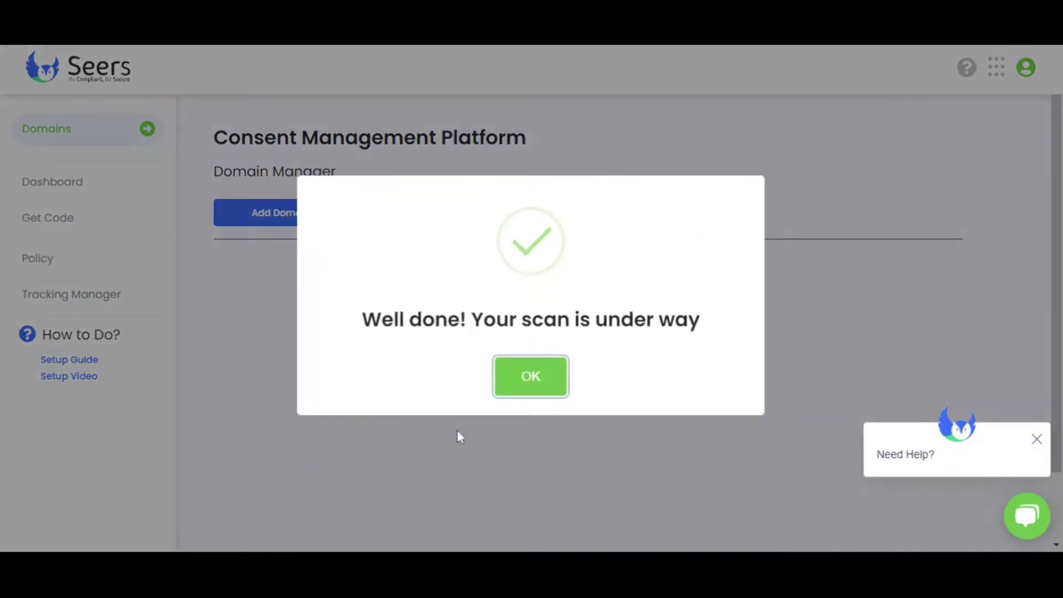
# Step: Create a 'Standard : One click setup' banner for the domain and copy its script
pyautogui.click(506, 392)
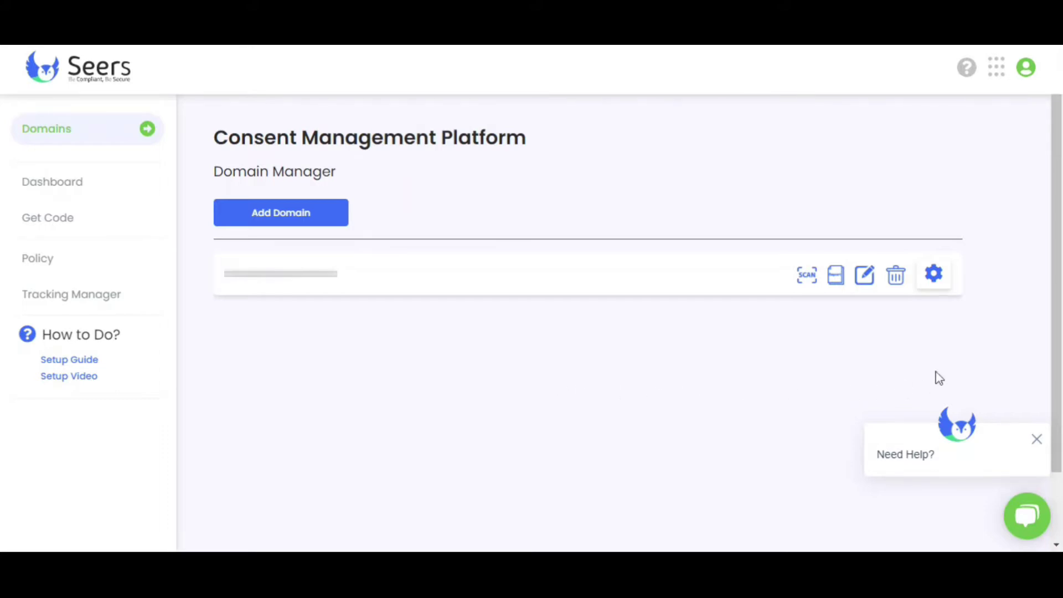
pyautogui.click(933, 286)
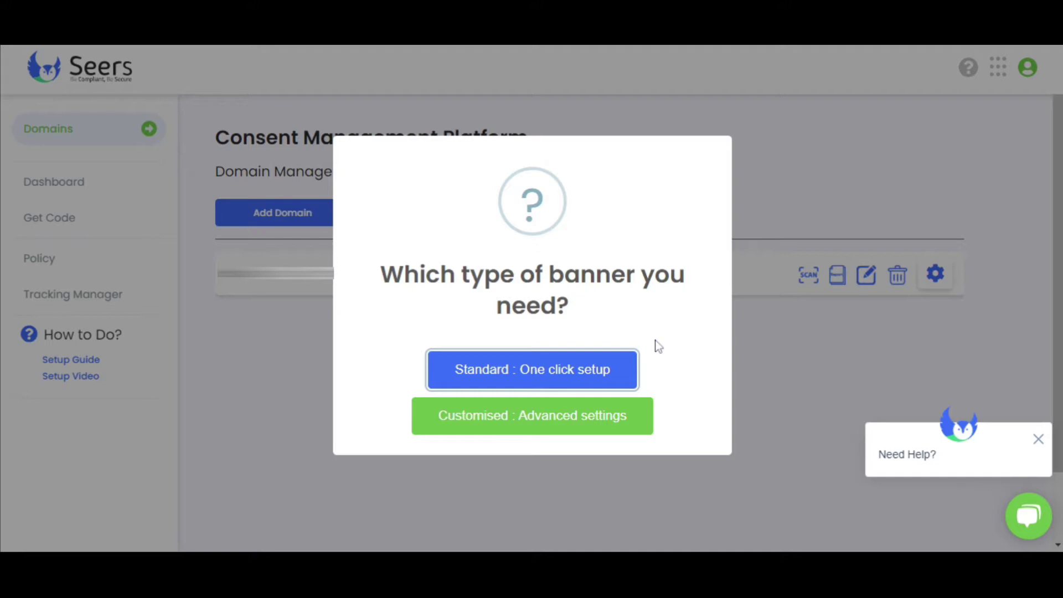
pyautogui.click(537, 369)
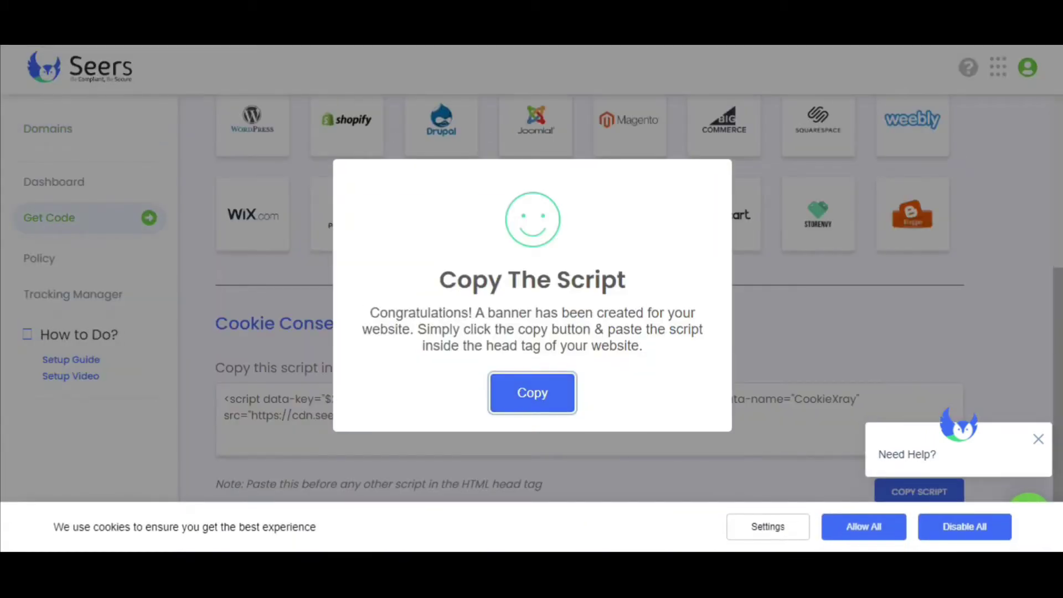
pyautogui.click(533, 395)
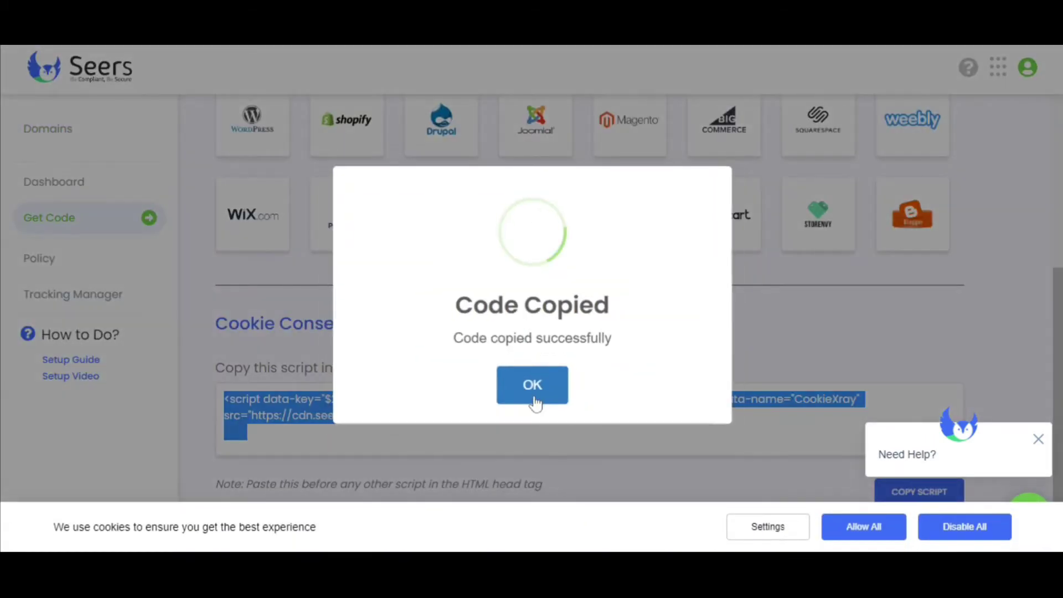
pyautogui.click(534, 388)
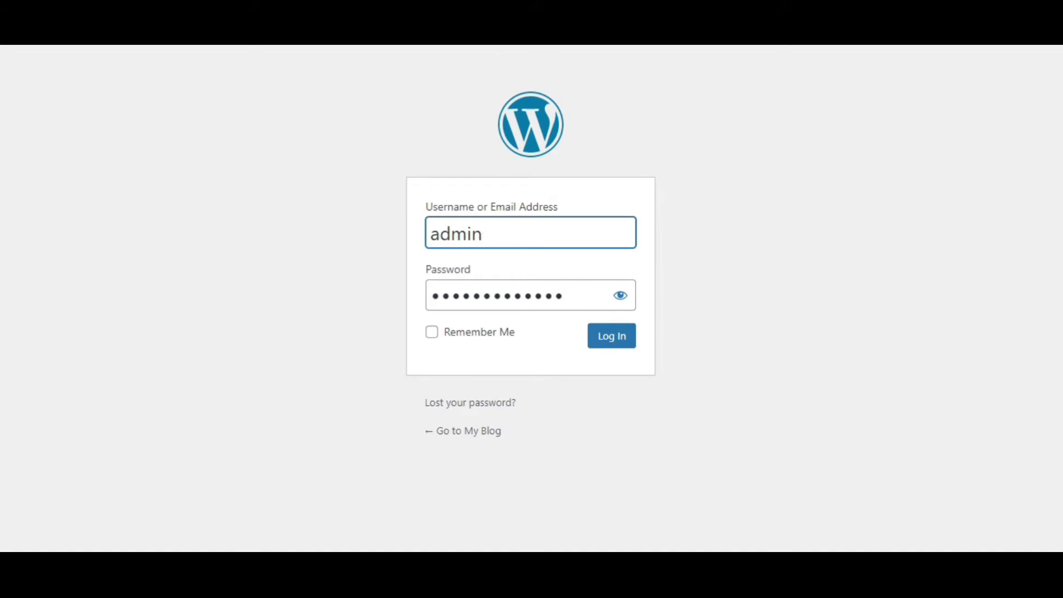
# Step: Log in to the My Blog WordPress admin with the username and password, reaching Appearance
pyautogui.click(515, 295)
pyautogui.click(617, 336)
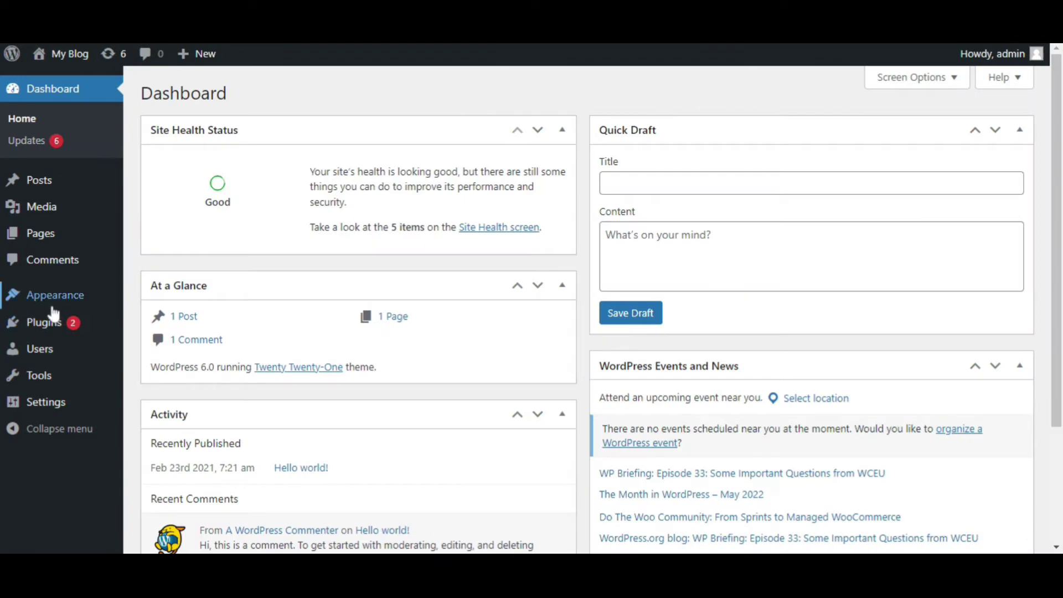
pyautogui.moveTo(52, 304)
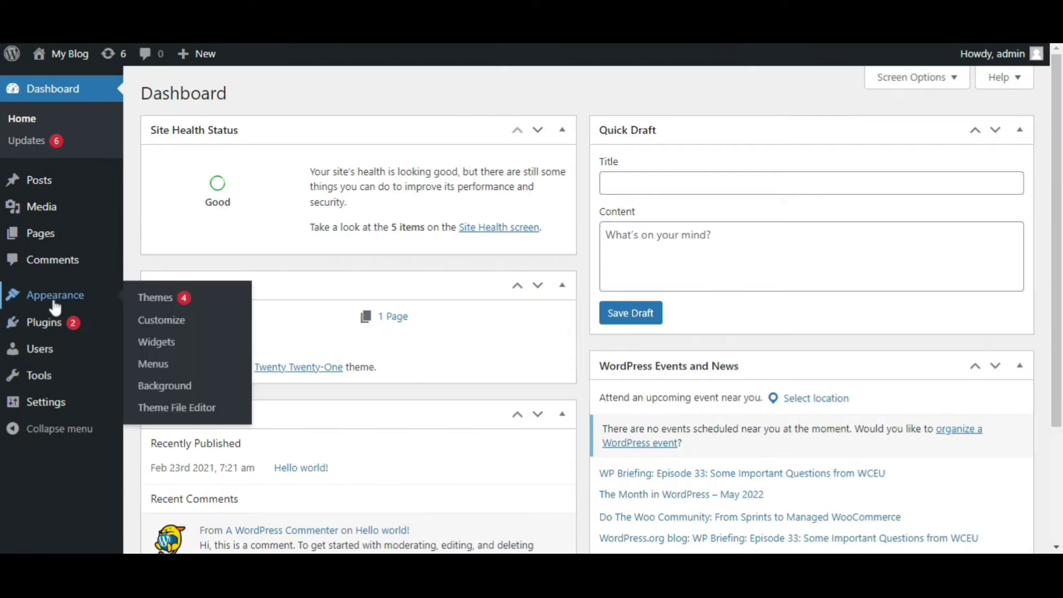
# Step: Open the Theme File Editor for the Twenty Twenty-One theme and browse its file list
pyautogui.click(153, 411)
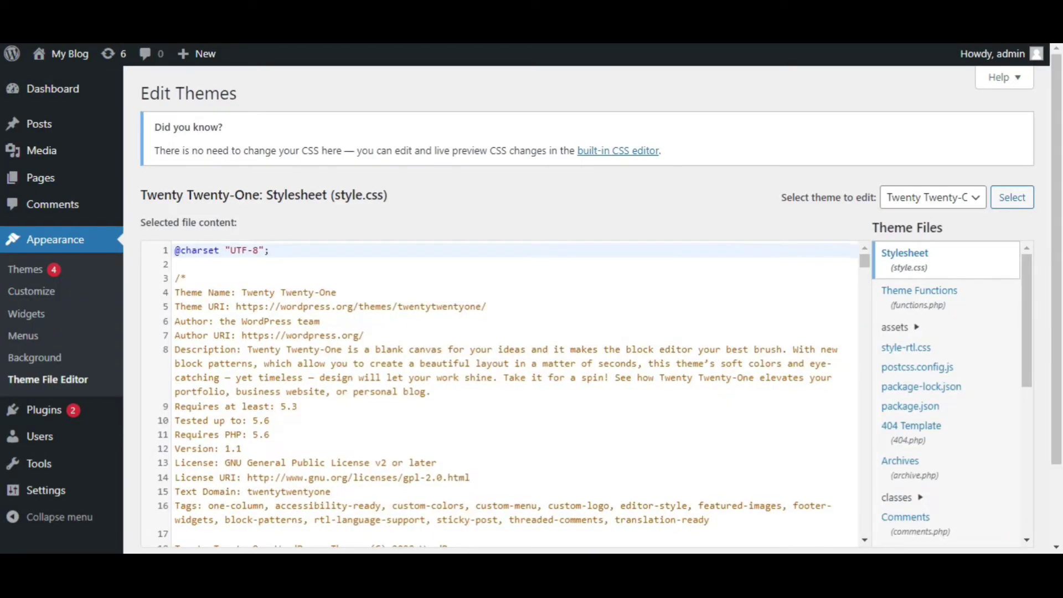
pyautogui.scroll(-8, 498, 393)
pyautogui.scroll(-5, 499, 393)
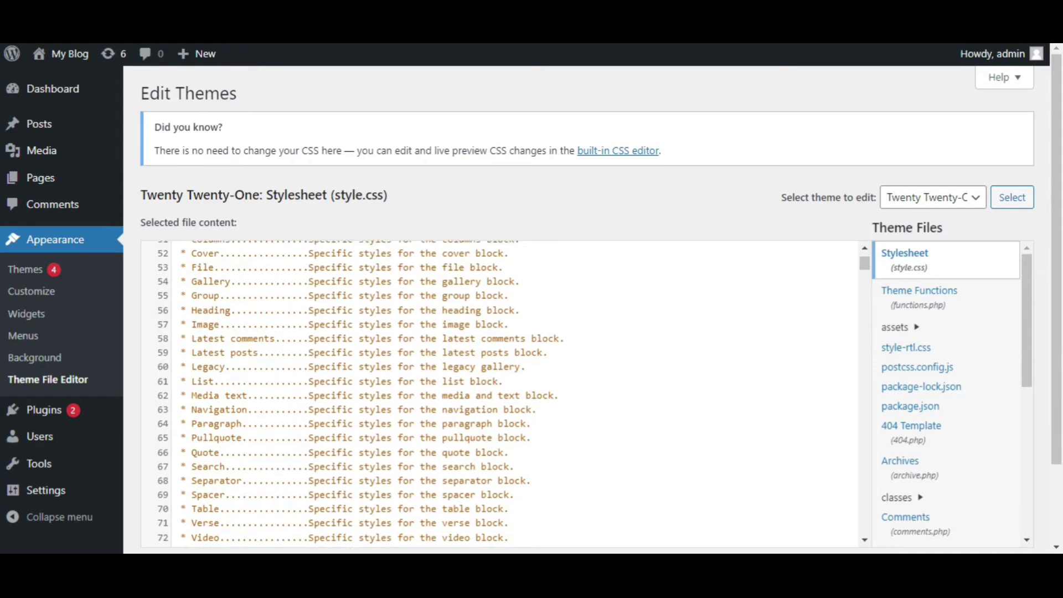
pyautogui.scroll(10, 499, 394)
pyautogui.scroll(-5, 928, 338)
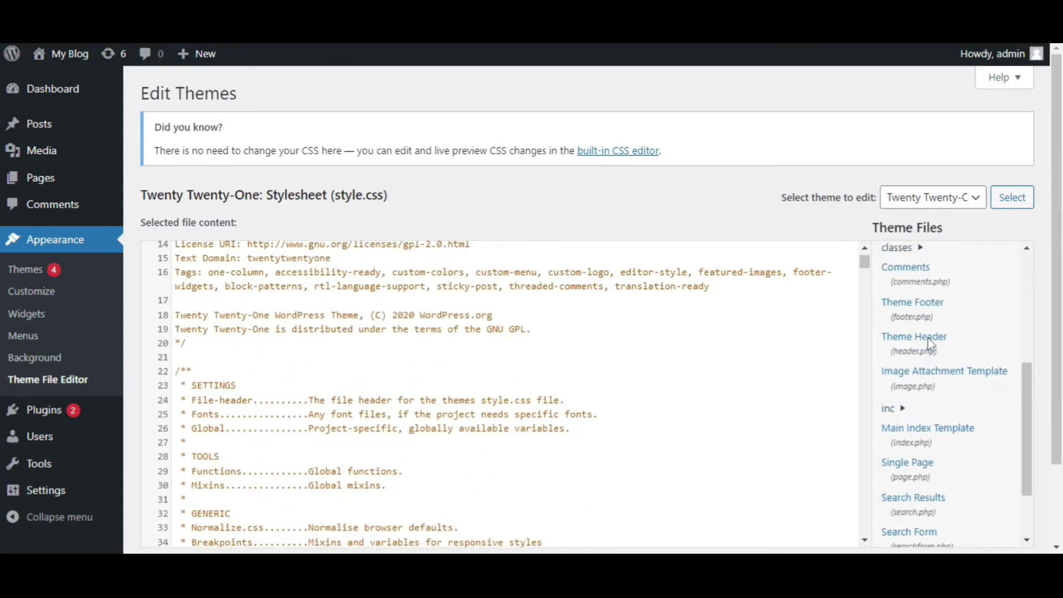
pyautogui.scroll(-1, 930, 346)
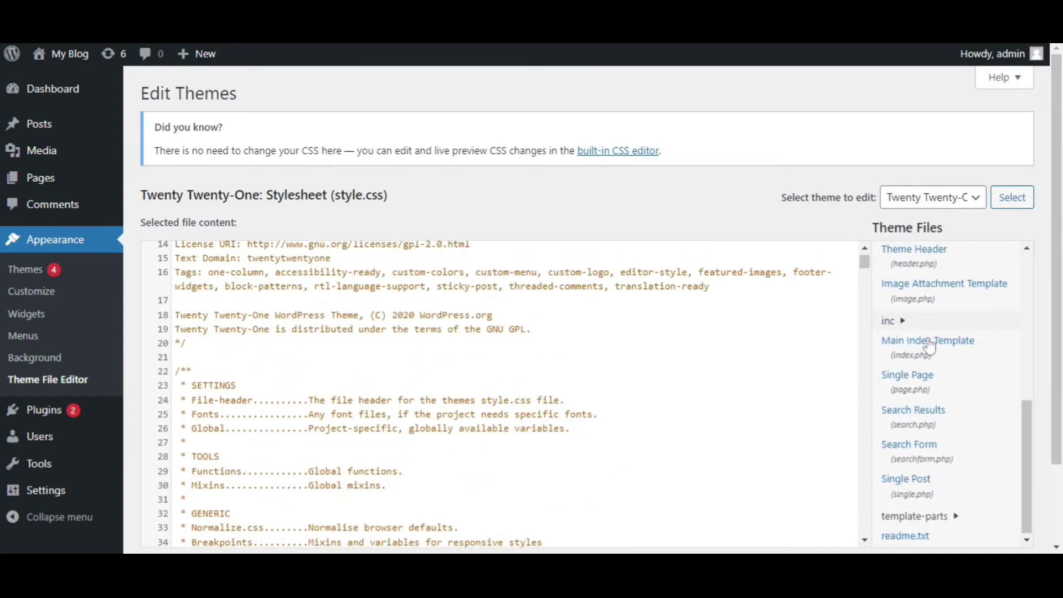
pyautogui.scroll(3, 929, 346)
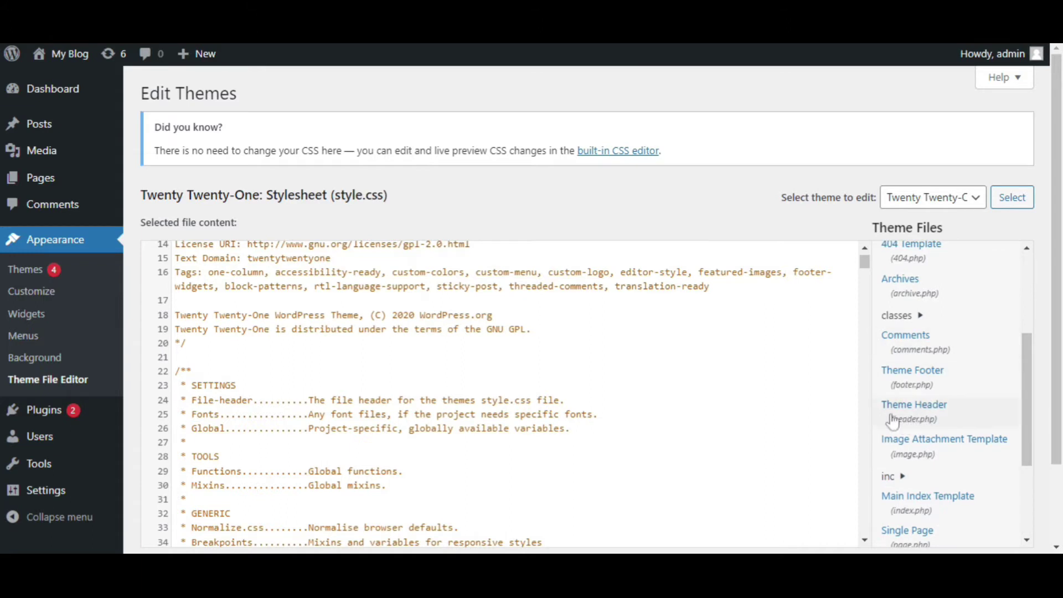
# Step: Load Theme Header (header.php) and select its <head> to </head> section
pyautogui.click(909, 420)
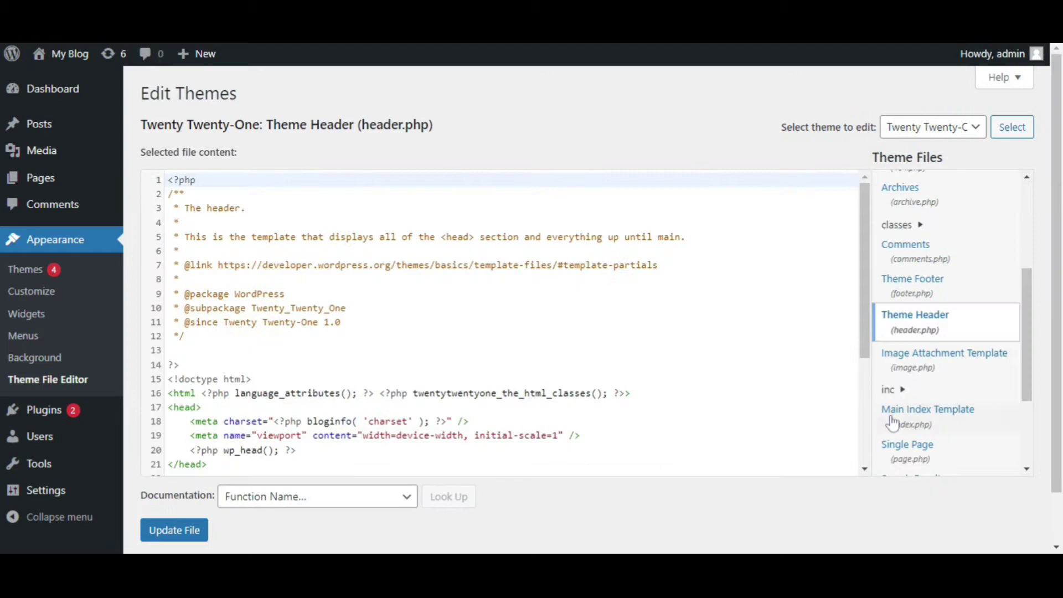
pyautogui.scroll(-4, 498, 321)
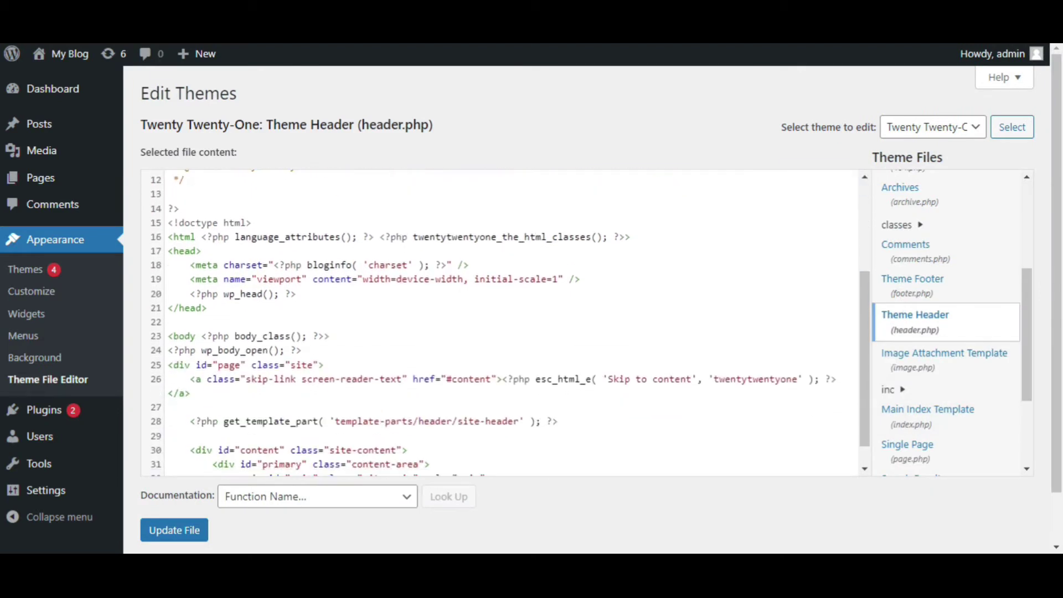
pyautogui.moveTo(168, 254); pyautogui.dragTo(208, 308)
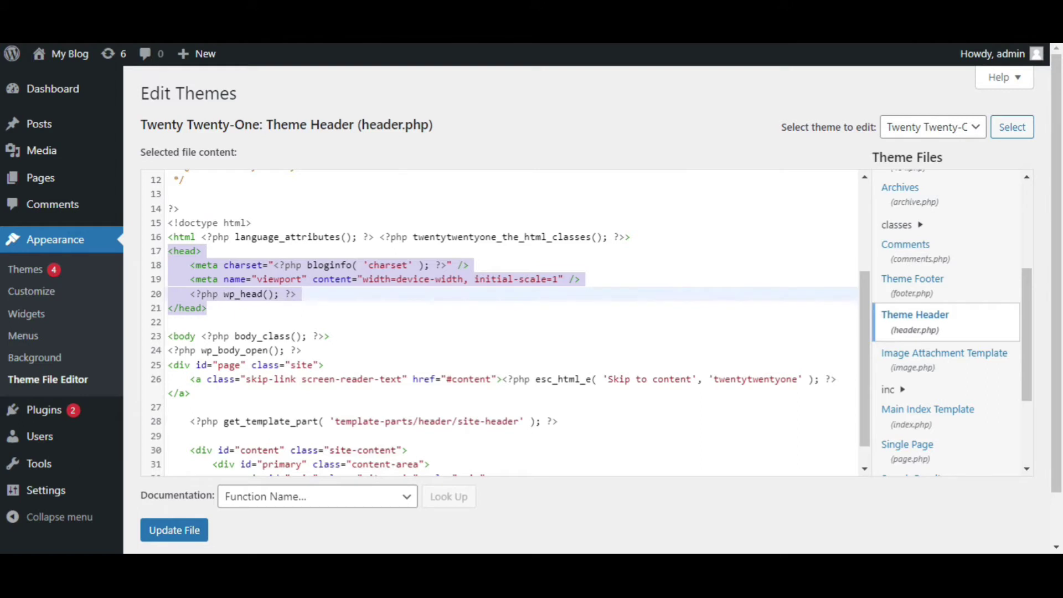
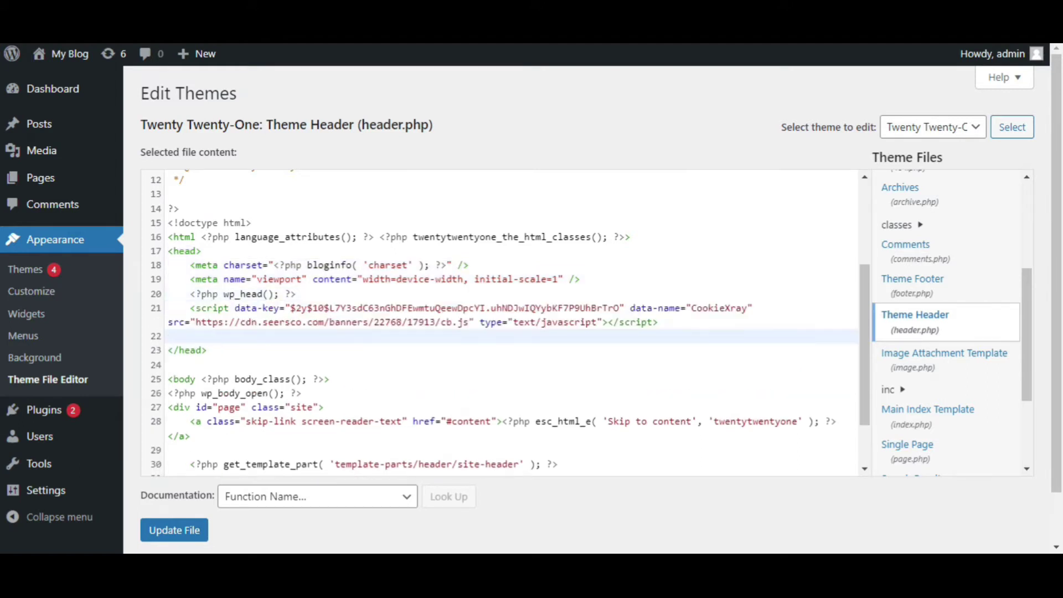
# Step: Save header.php with the Seers CookieXray script tag and check the file-saved confirmation
pyautogui.click(177, 534)
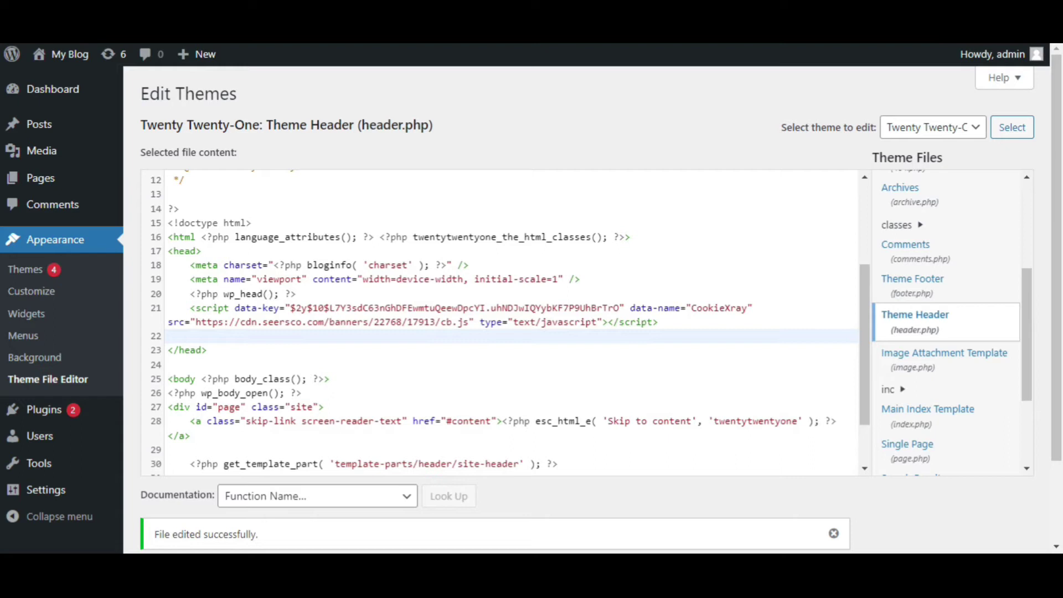
pyautogui.moveTo(154, 534); pyautogui.dragTo(291, 447)
pyautogui.click(292, 448)
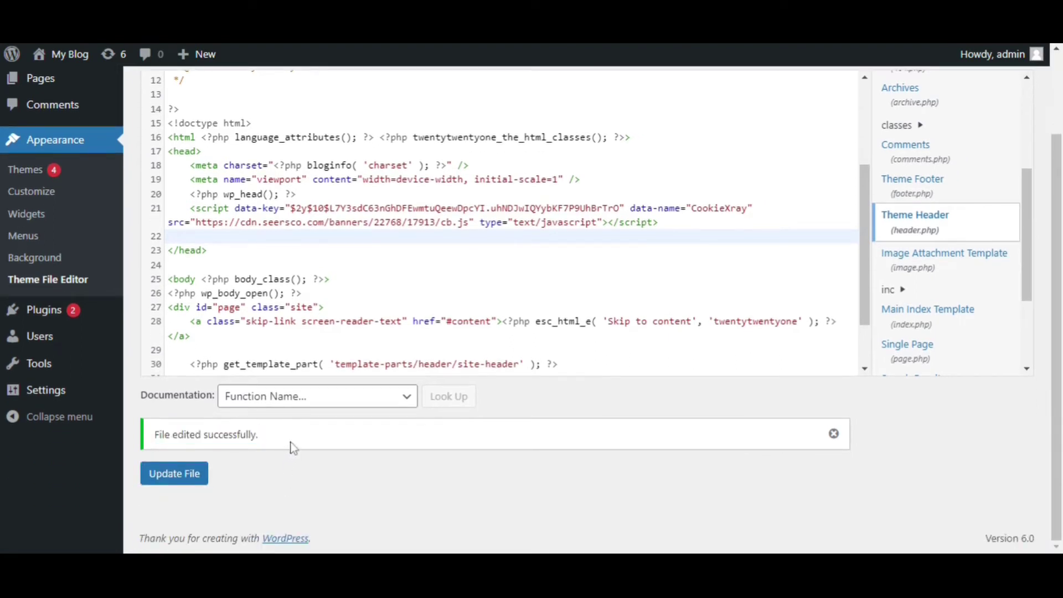
# Step: Visit the live blog from the My Blog menu to see the cookie consent bar at the bottom
pyautogui.moveTo(60, 67)
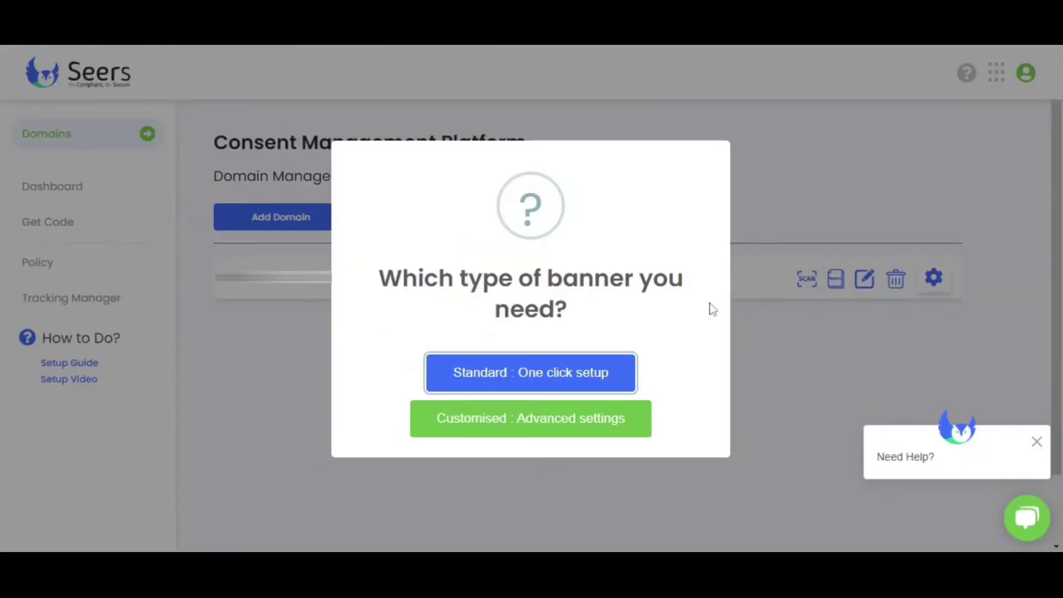
# Step: Pick 'Customised : Advanced settings' and note the Reports tab's website scan in progress
pyautogui.click(529, 437)
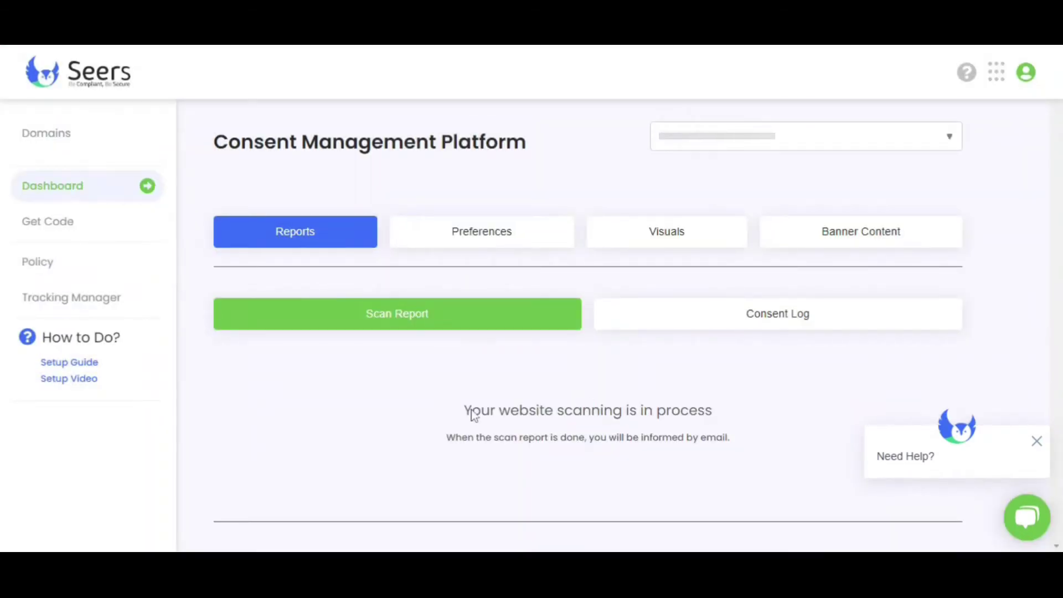
pyautogui.moveTo(465, 411); pyautogui.dragTo(622, 411)
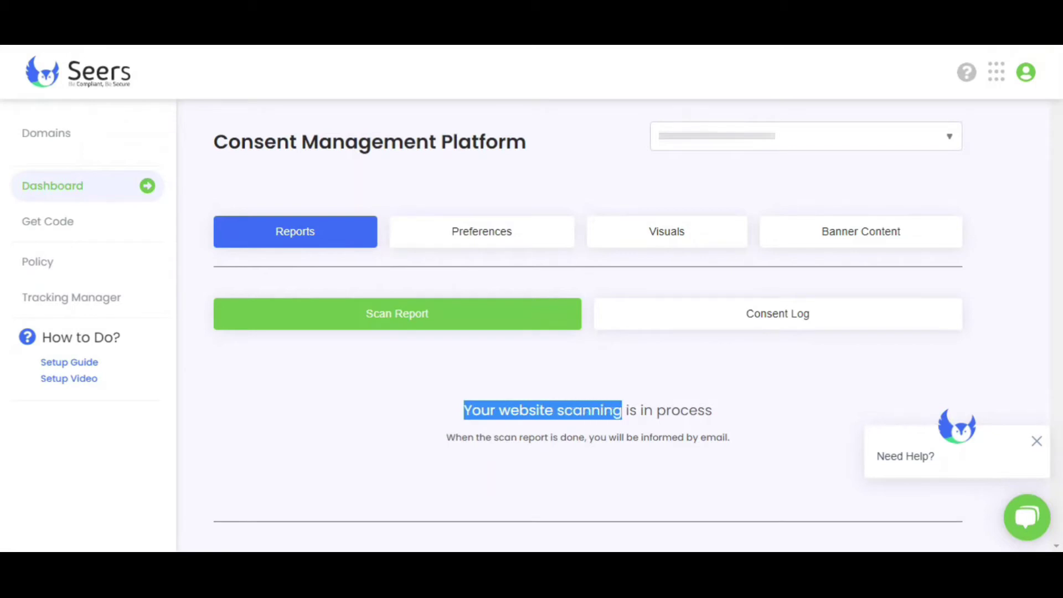
pyautogui.click(487, 386)
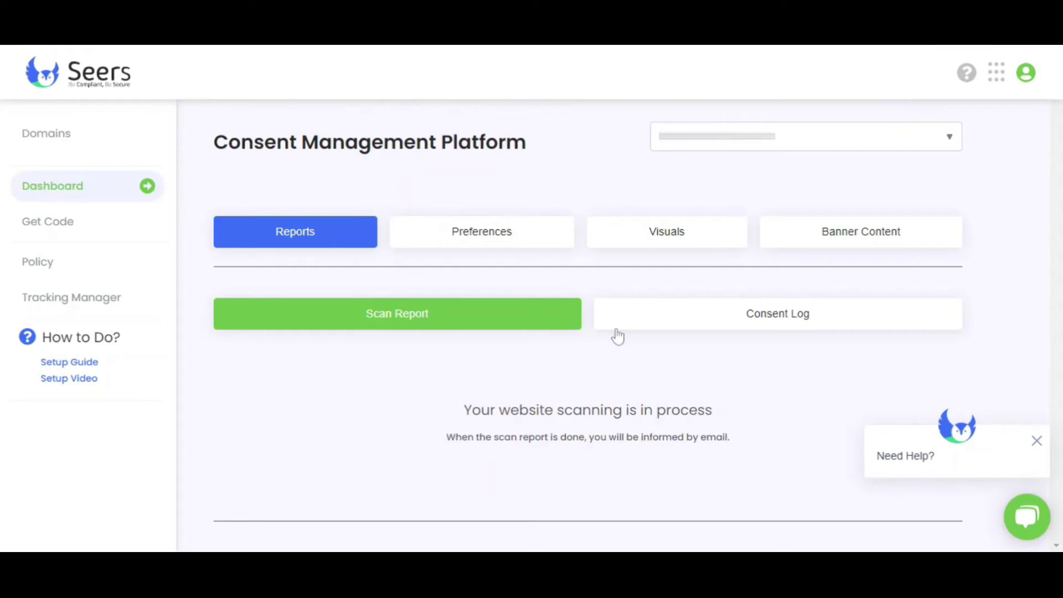
# Step: Look through the Consent Log statistics, then go to the Preferences tab
pyautogui.click(723, 331)
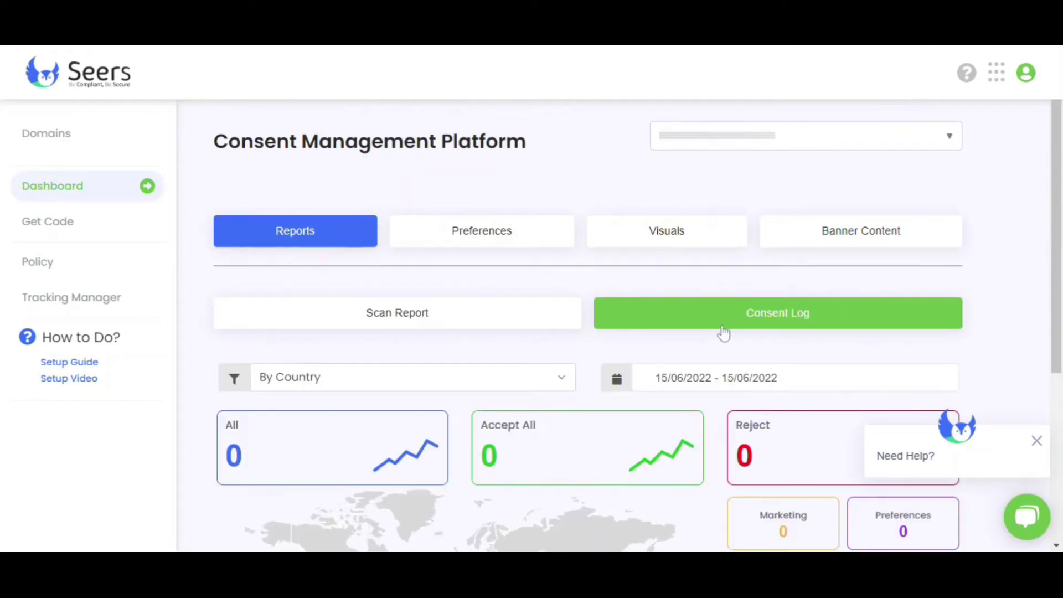
pyautogui.scroll(-4, 723, 331)
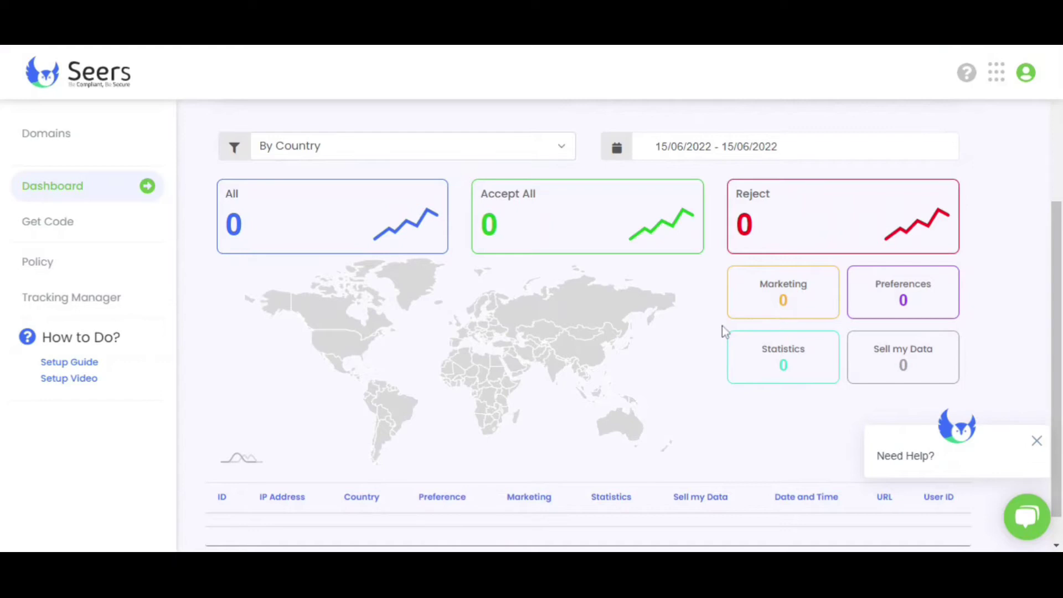
pyautogui.scroll(-1, 722, 326)
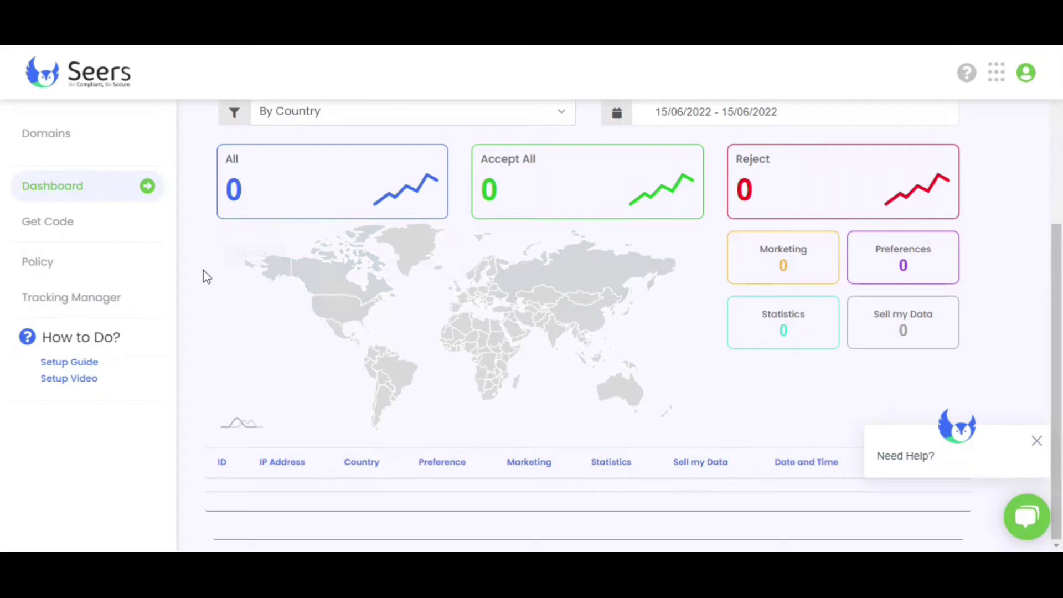
pyautogui.scroll(5, 196, 274)
pyautogui.click(486, 235)
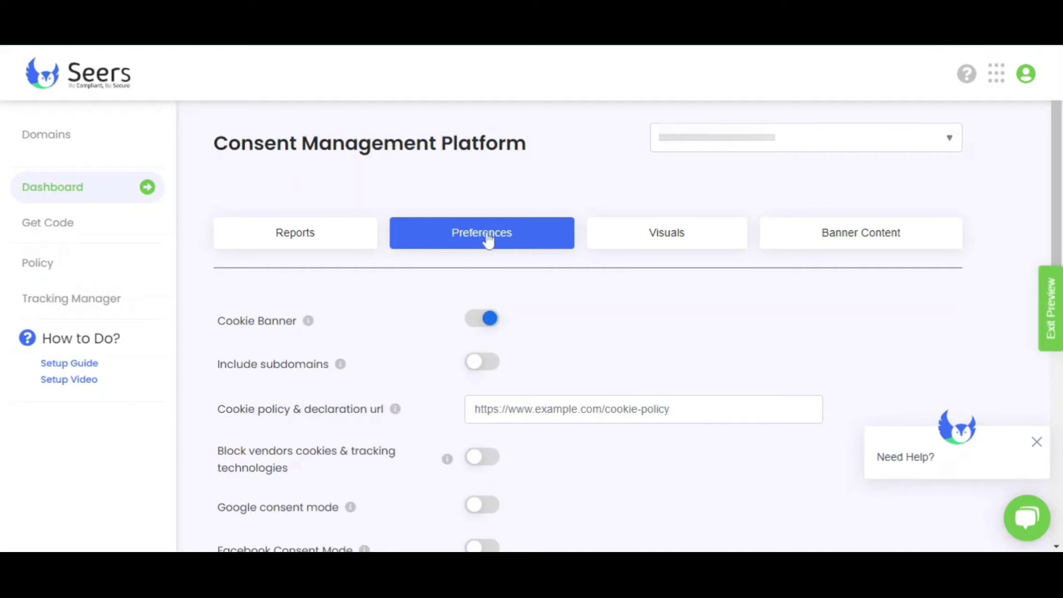
# Step: Turn Cookie Banner off and back on, and Google consent mode on and back off
pyautogui.click(480, 327)
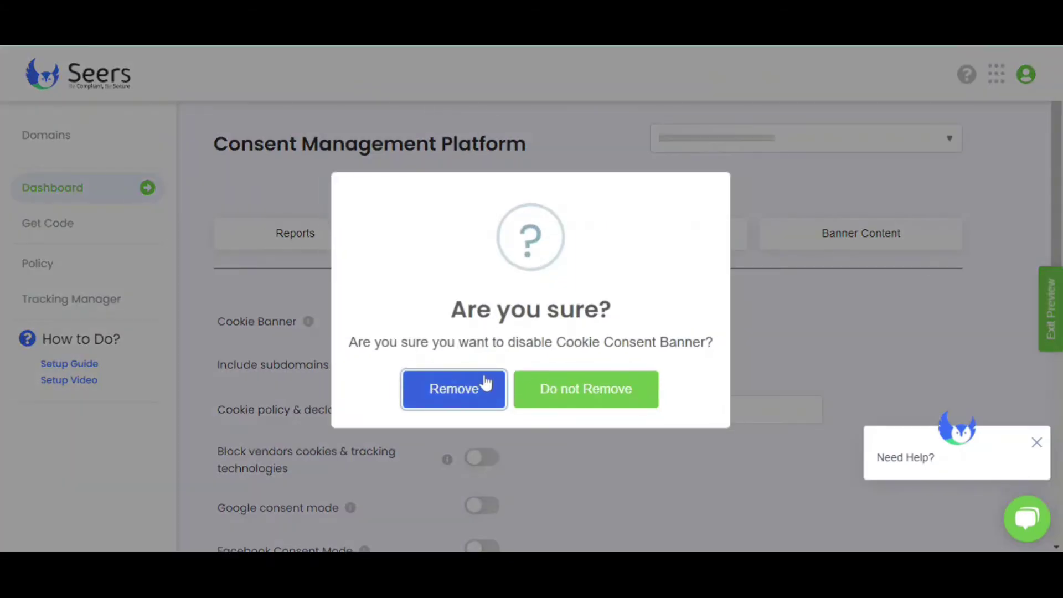
pyautogui.click(485, 390)
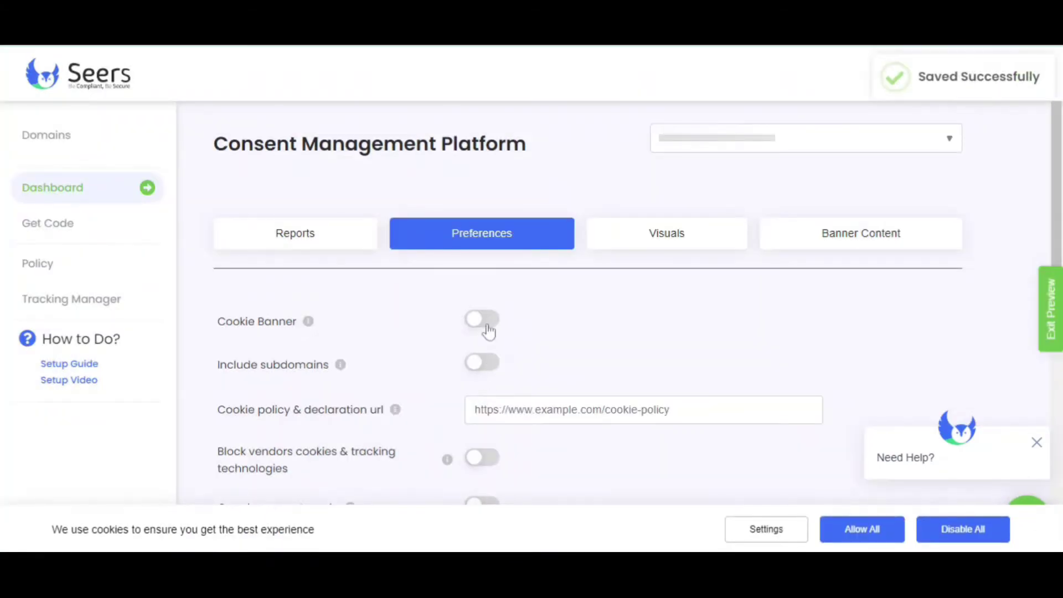
pyautogui.click(488, 327)
pyautogui.scroll(-3, 531, 330)
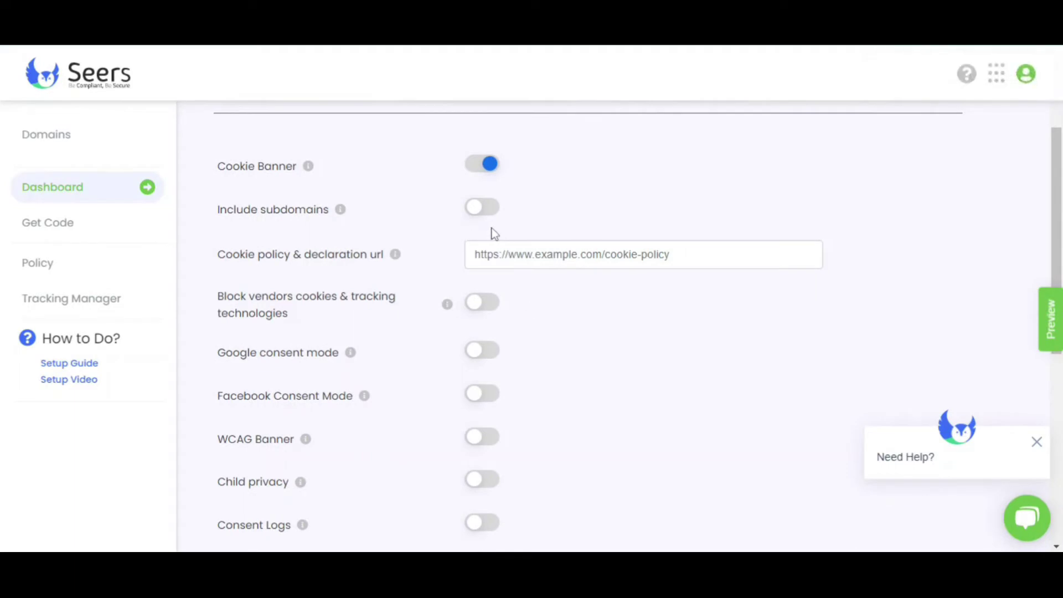
pyautogui.scroll(-3, 509, 223)
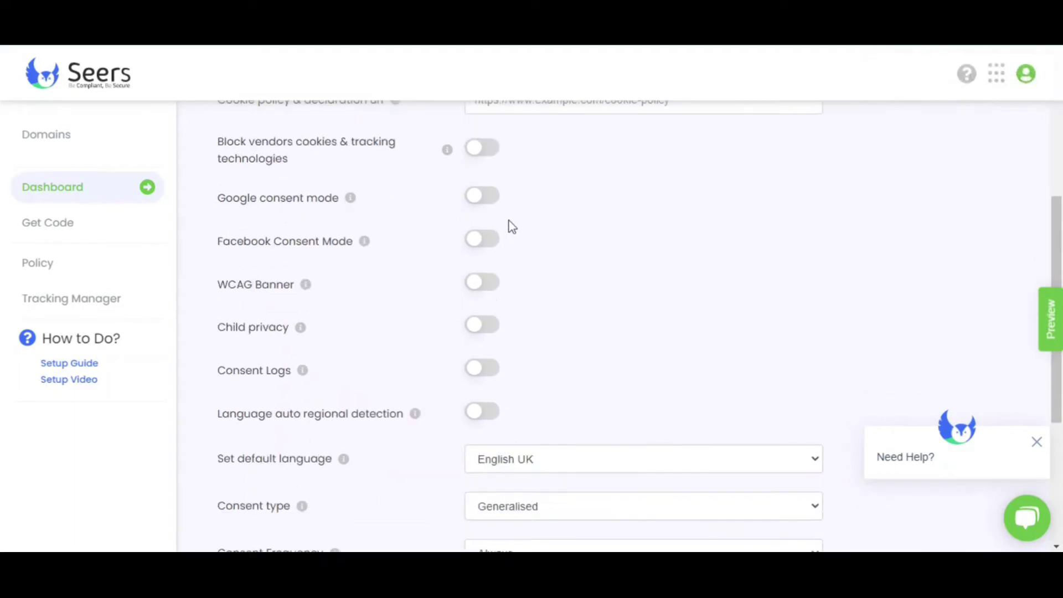
pyautogui.click(486, 197)
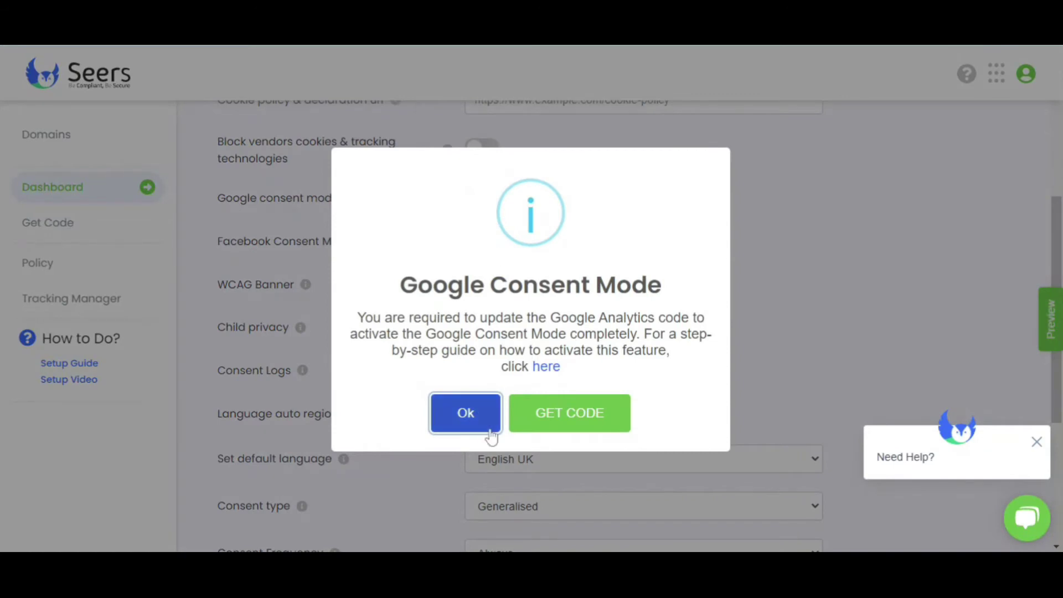
pyautogui.click(489, 427)
pyautogui.click(477, 200)
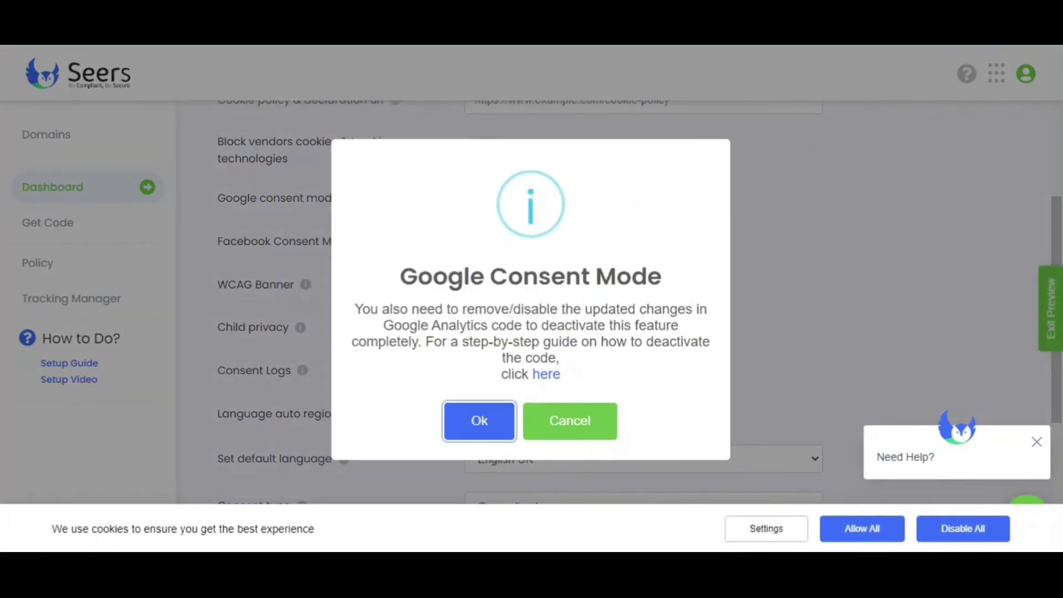
pyautogui.click(475, 421)
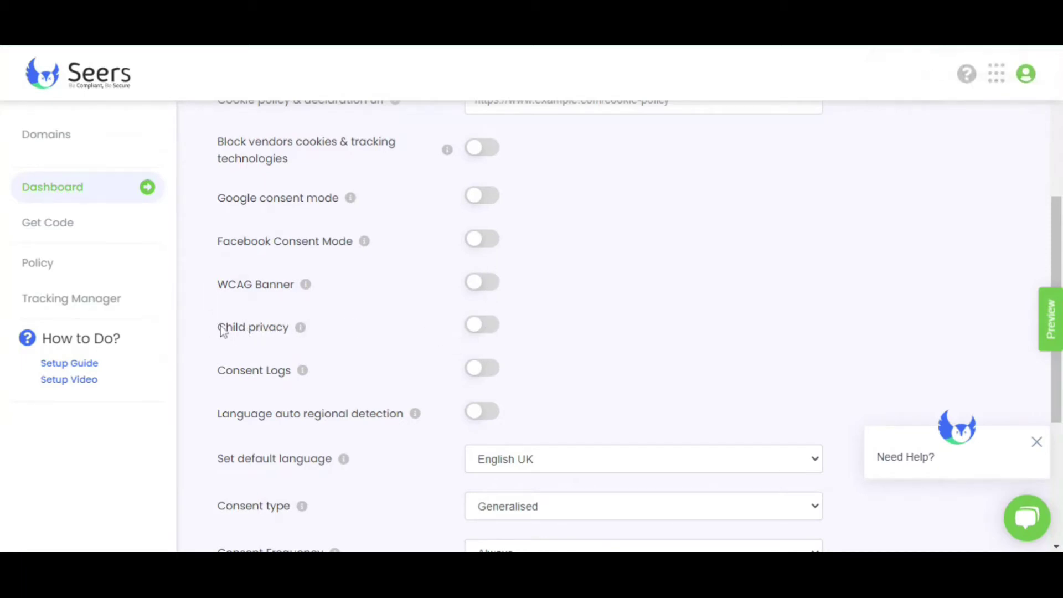
# Step: Save the preferences with English UK language, Generalised consent type and Always frequency
pyautogui.moveTo(219, 328); pyautogui.dragTo(286, 333)
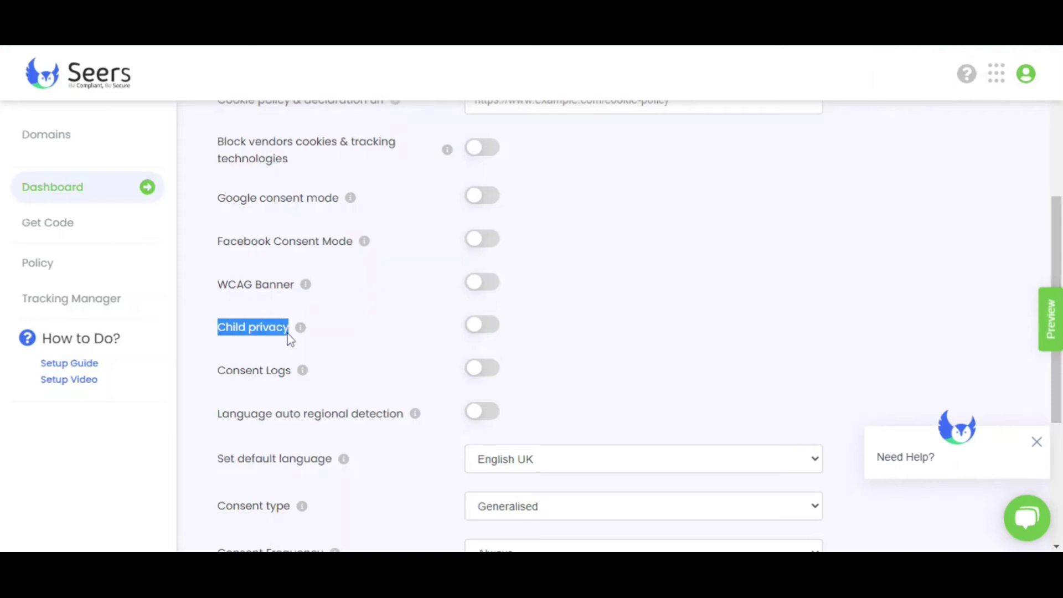
pyautogui.click(283, 346)
pyautogui.scroll(-3, 283, 347)
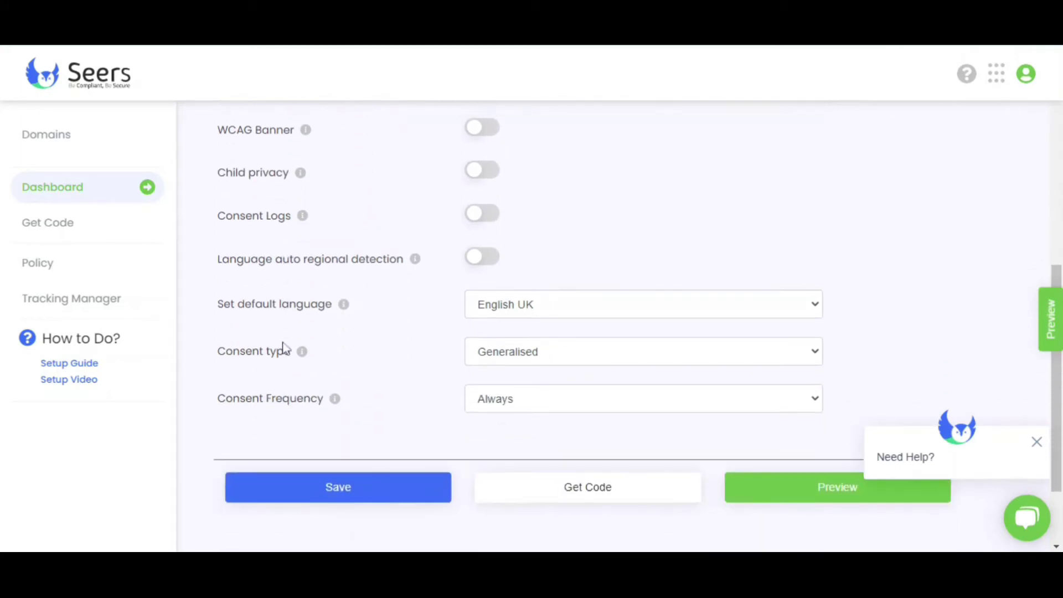
pyautogui.click(542, 311)
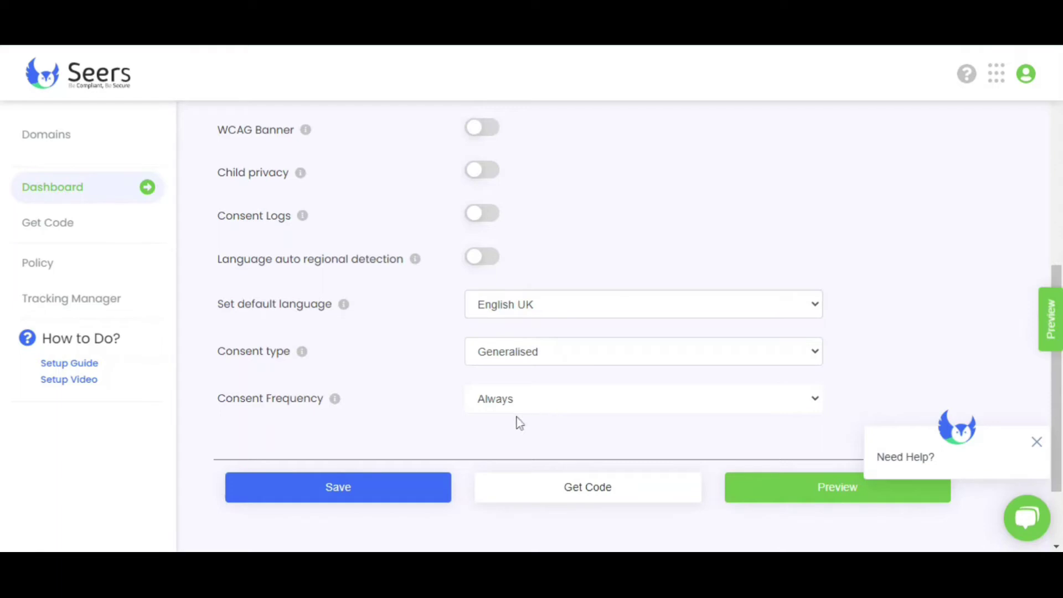
pyautogui.click(355, 486)
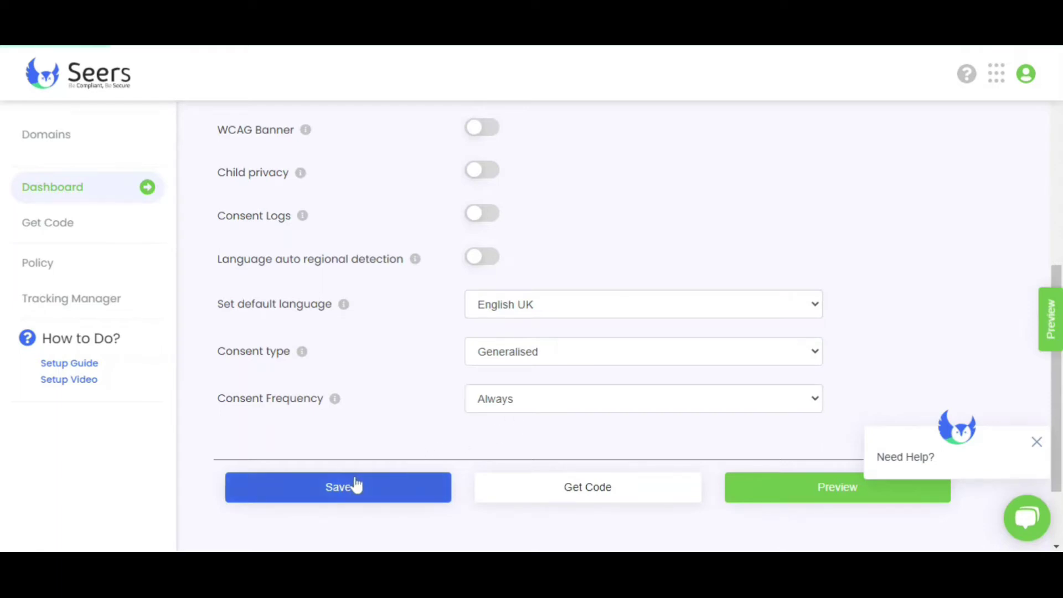
pyautogui.scroll(10, 479, 448)
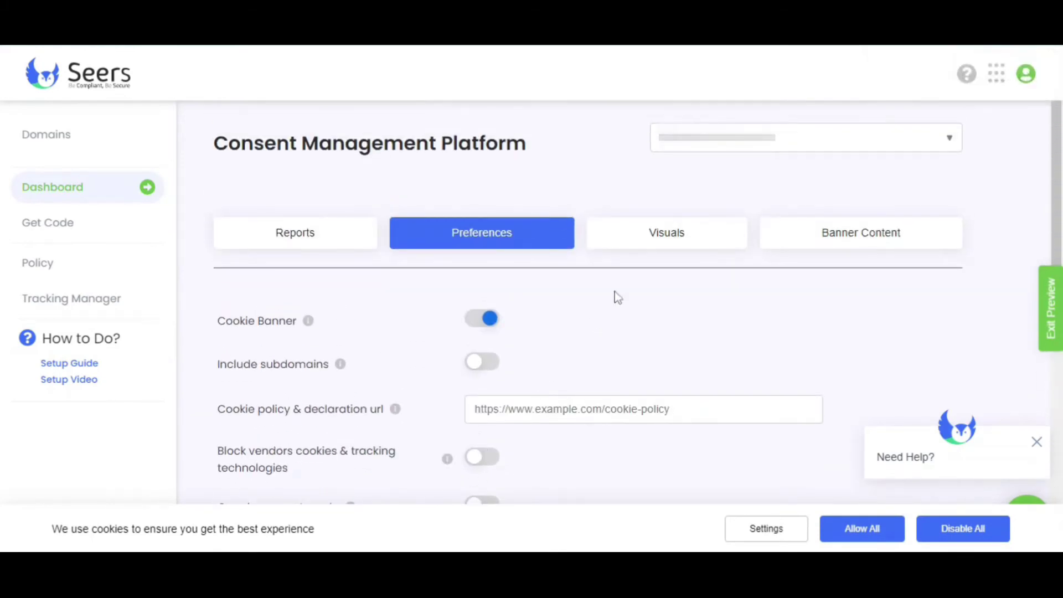
# Step: On the Visuals tab, settle on GDPR as the regulation after trying CCPA and LGPD
pyautogui.click(643, 244)
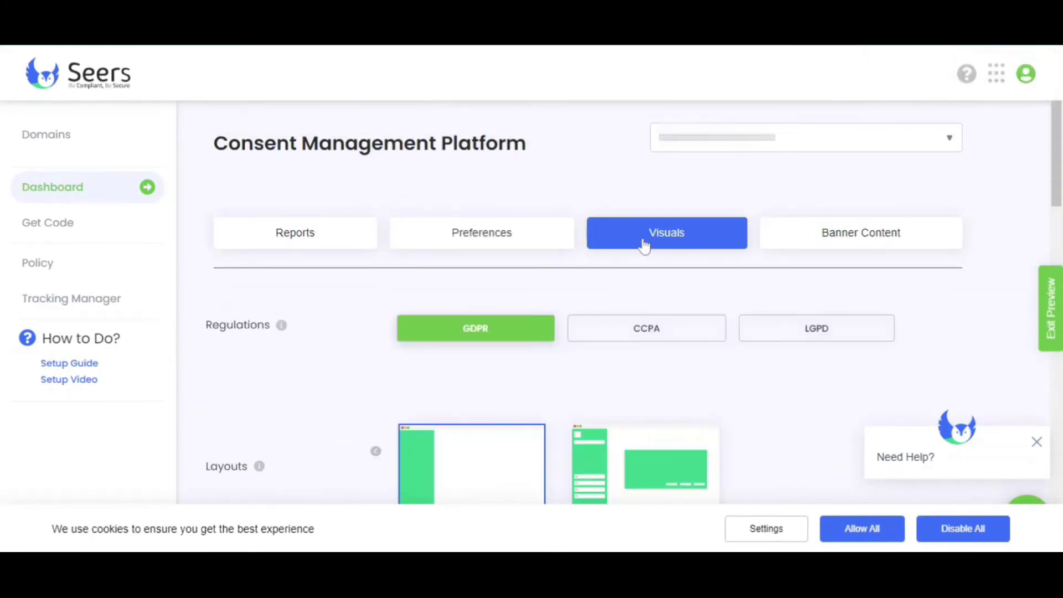
pyautogui.scroll(-1, 649, 274)
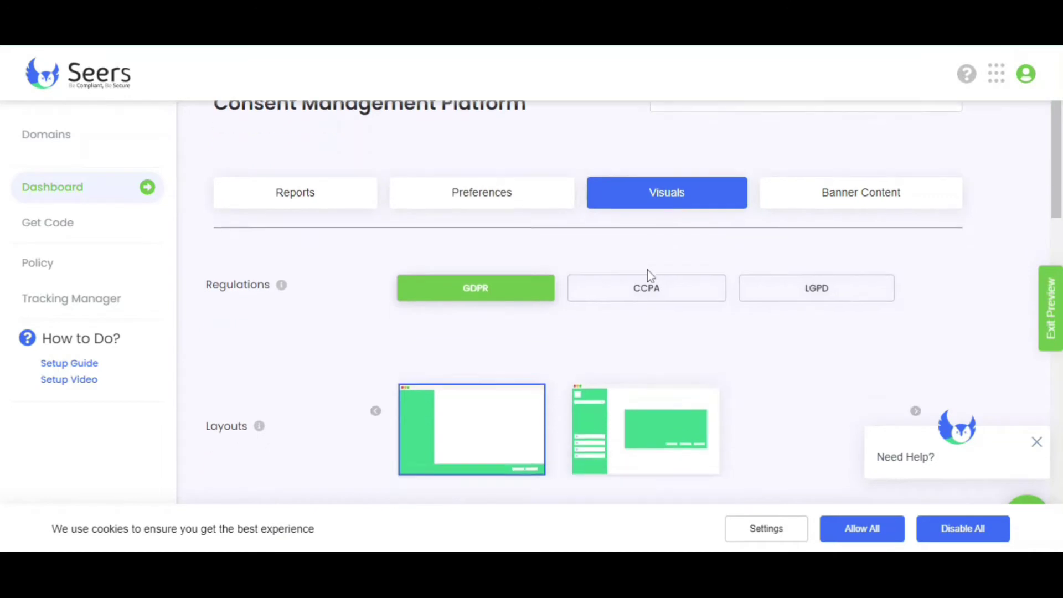
pyautogui.scroll(-1, 648, 270)
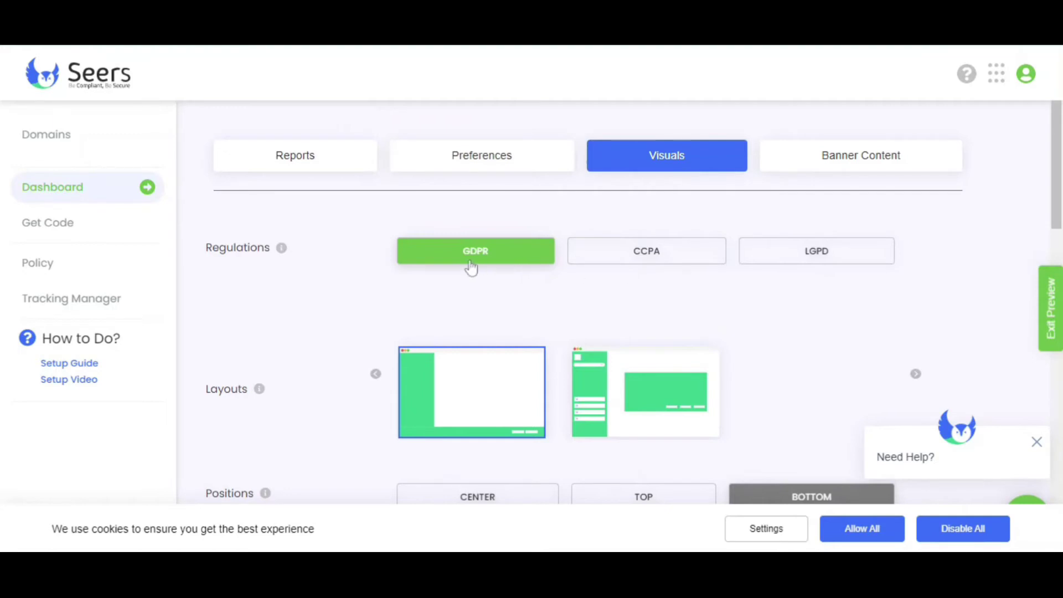
pyautogui.click(634, 269)
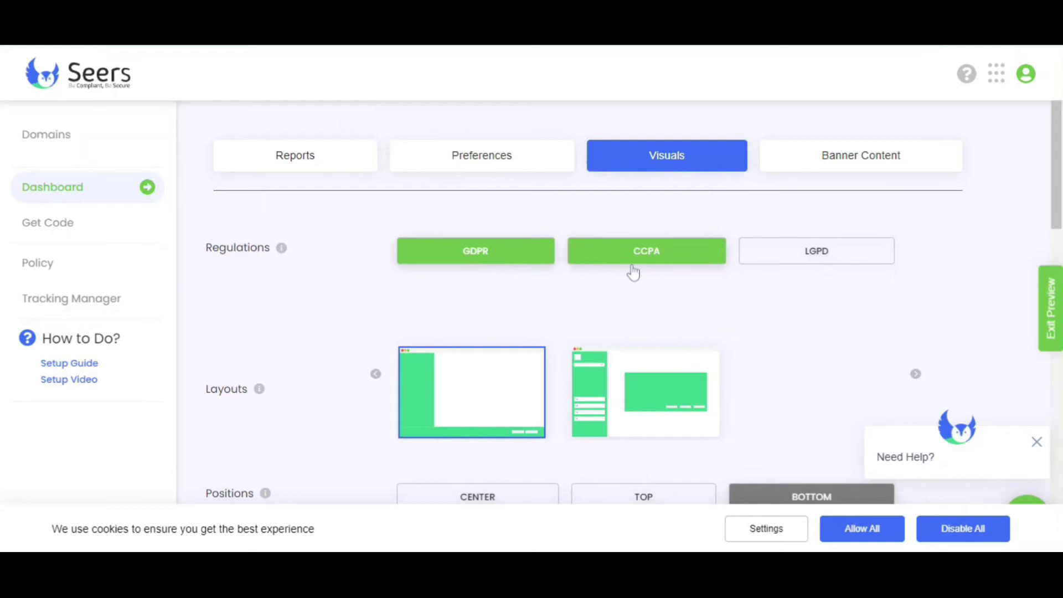
pyautogui.click(780, 268)
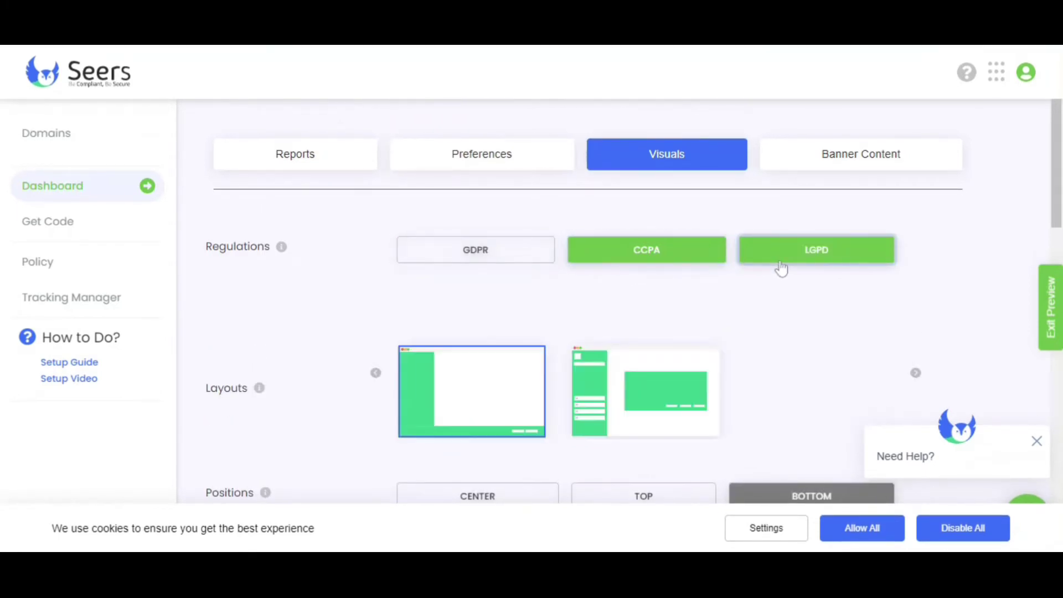
pyautogui.click(618, 257)
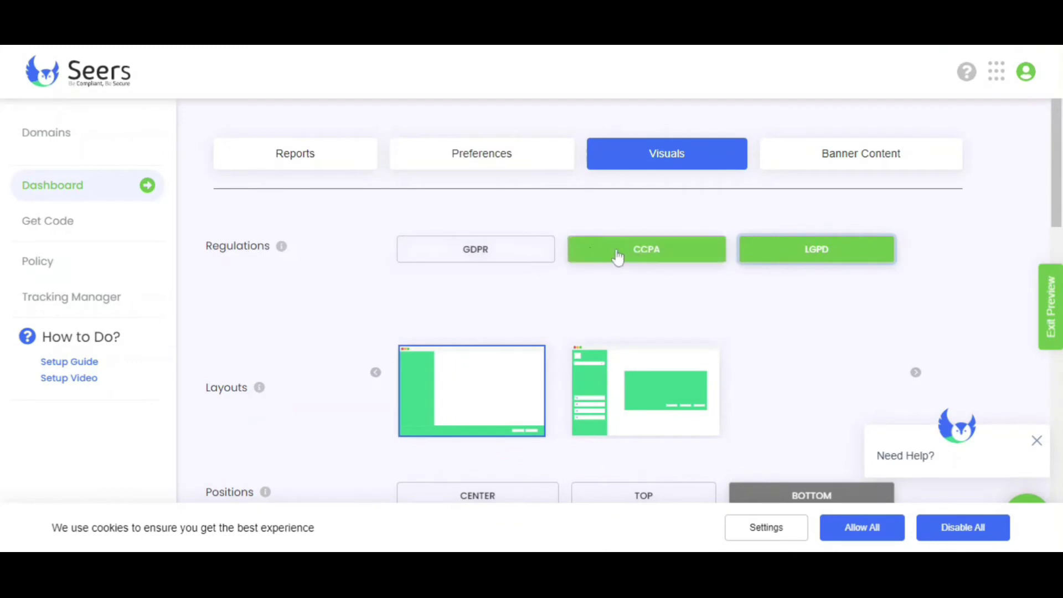
pyautogui.click(512, 249)
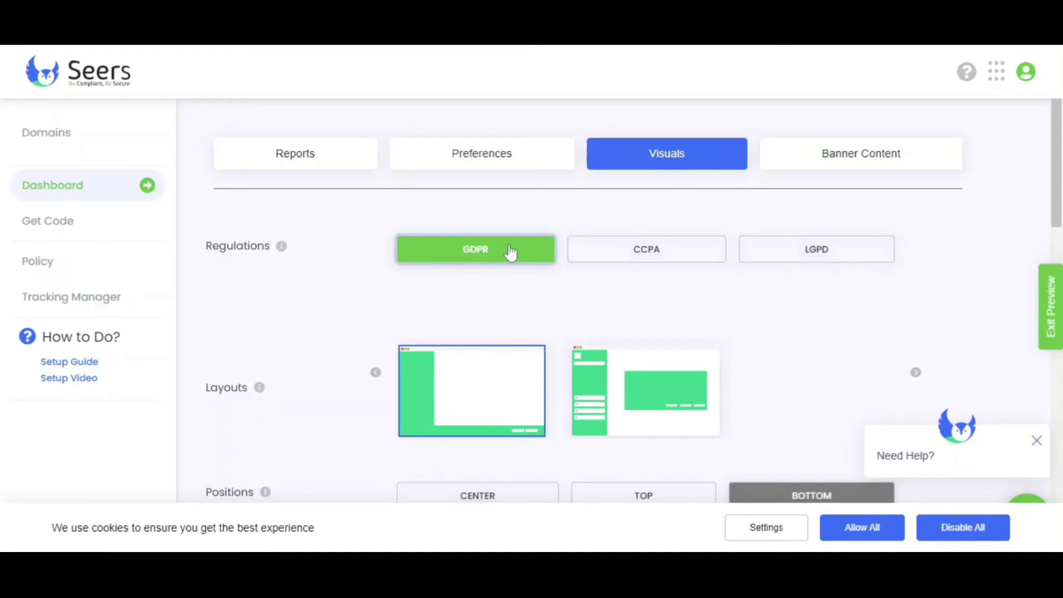
# Step: Choose the Default layout, BOTTOM position and the bottom-centred banner style
pyautogui.click(638, 407)
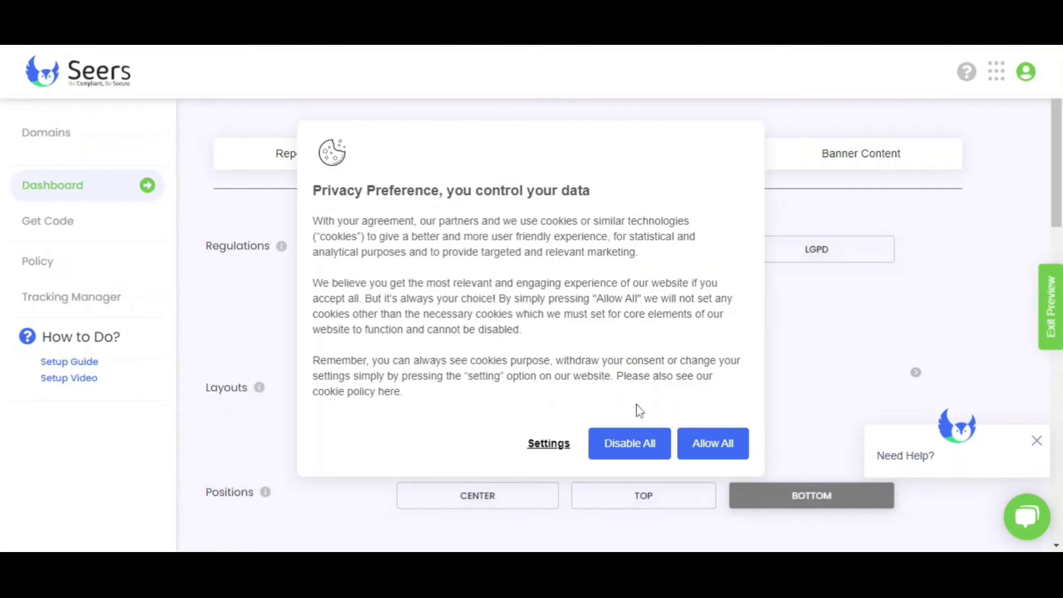
pyautogui.click(713, 445)
pyautogui.click(492, 424)
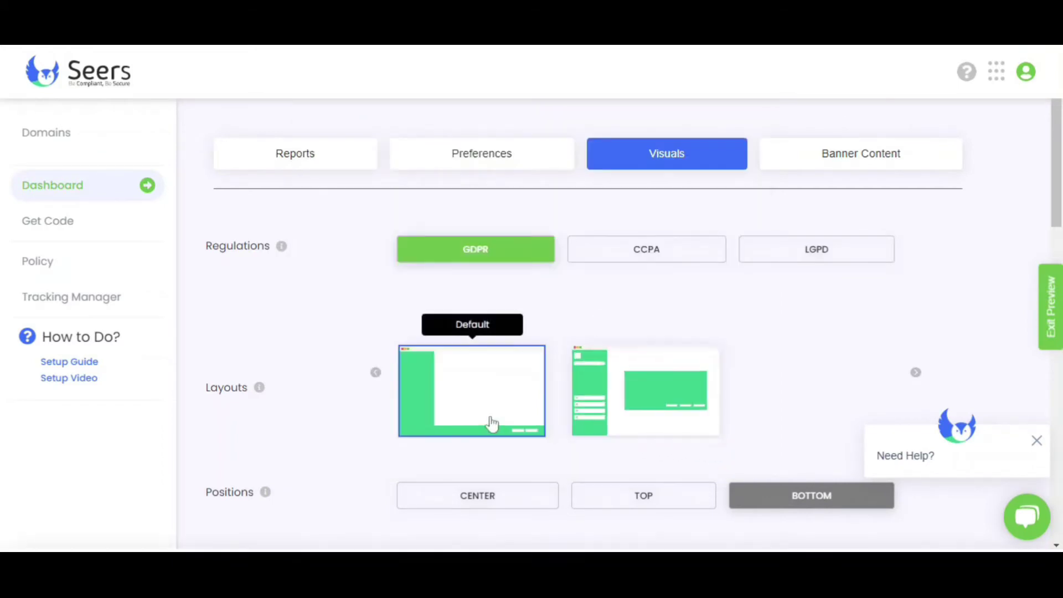
pyautogui.scroll(-2, 674, 441)
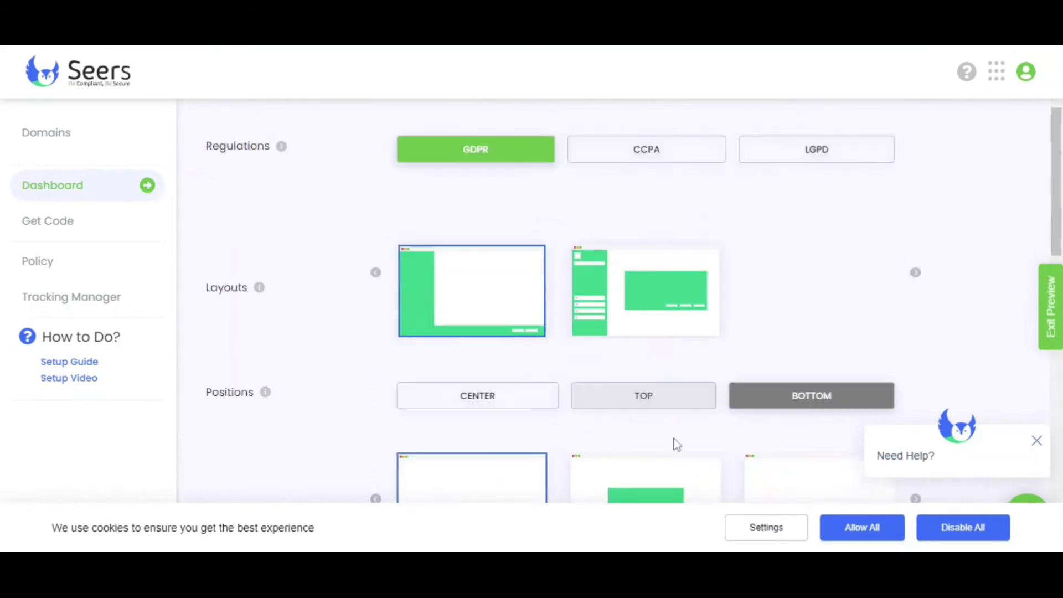
pyautogui.scroll(-3, 673, 439)
pyautogui.click(508, 277)
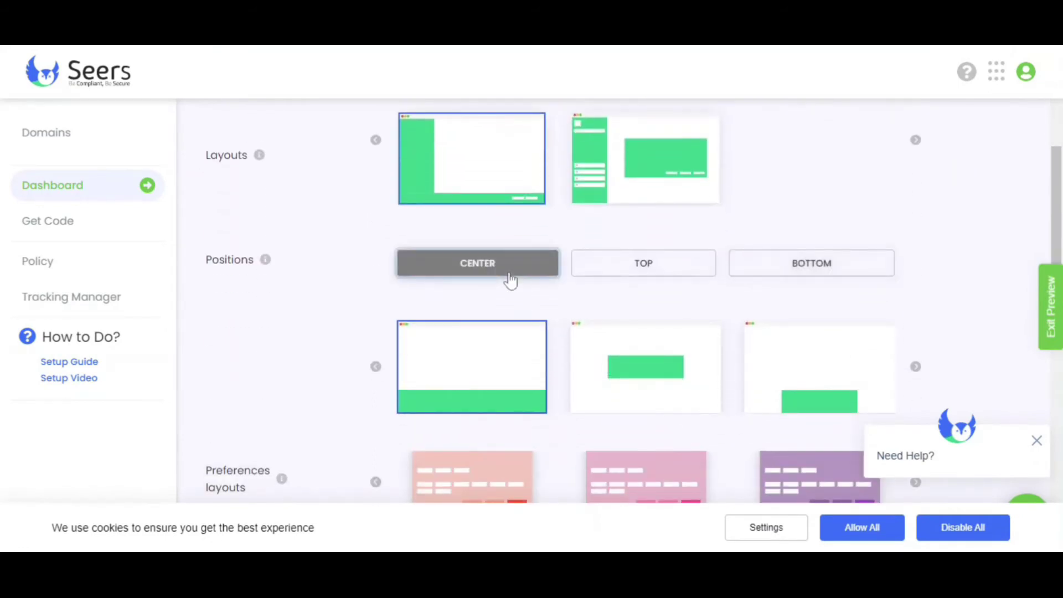
pyautogui.click(612, 275)
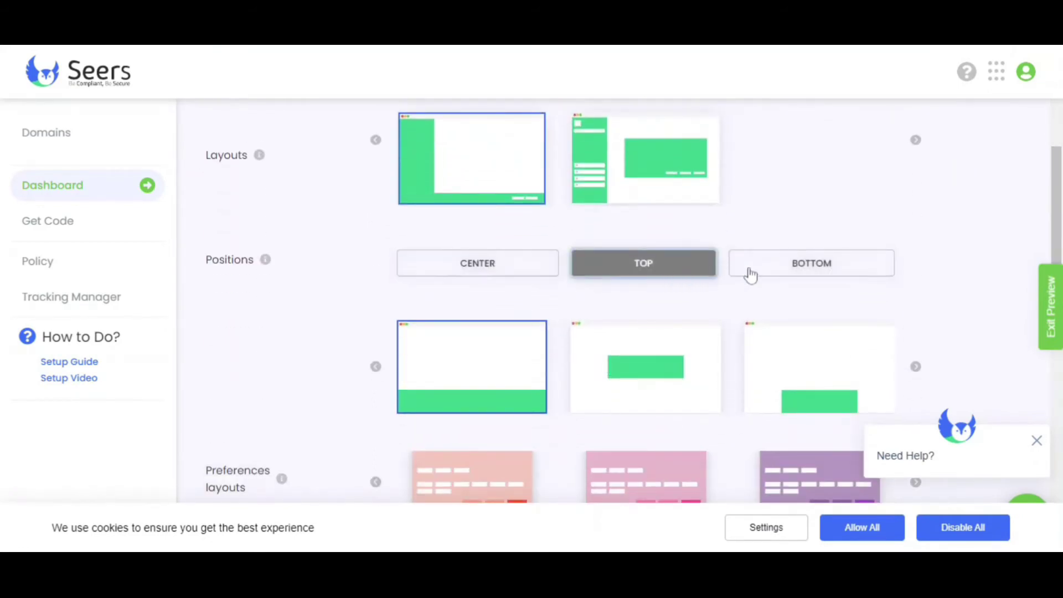
pyautogui.click(751, 274)
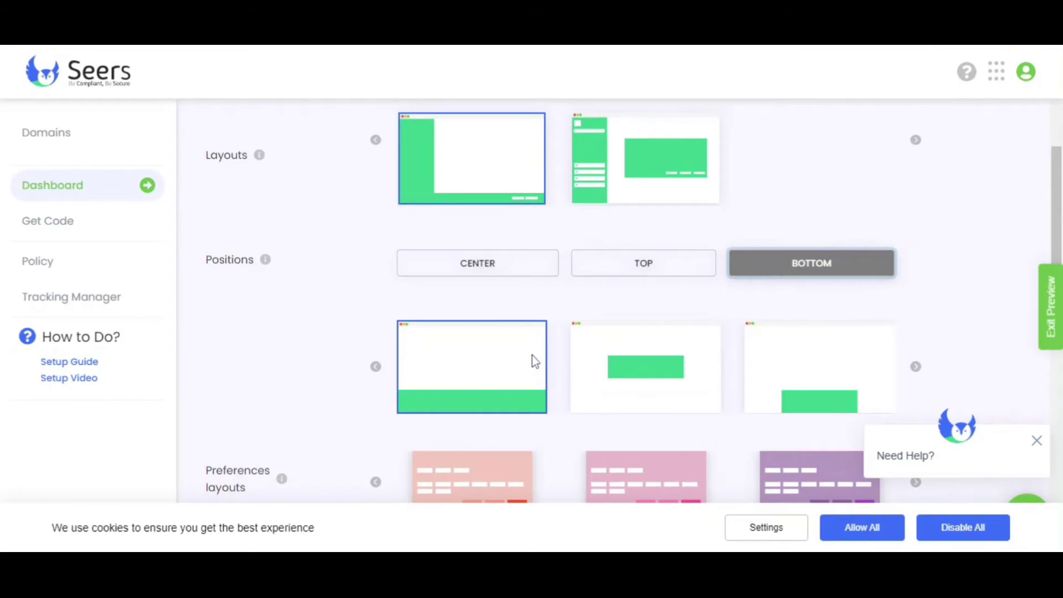
pyautogui.click(638, 357)
pyautogui.click(766, 357)
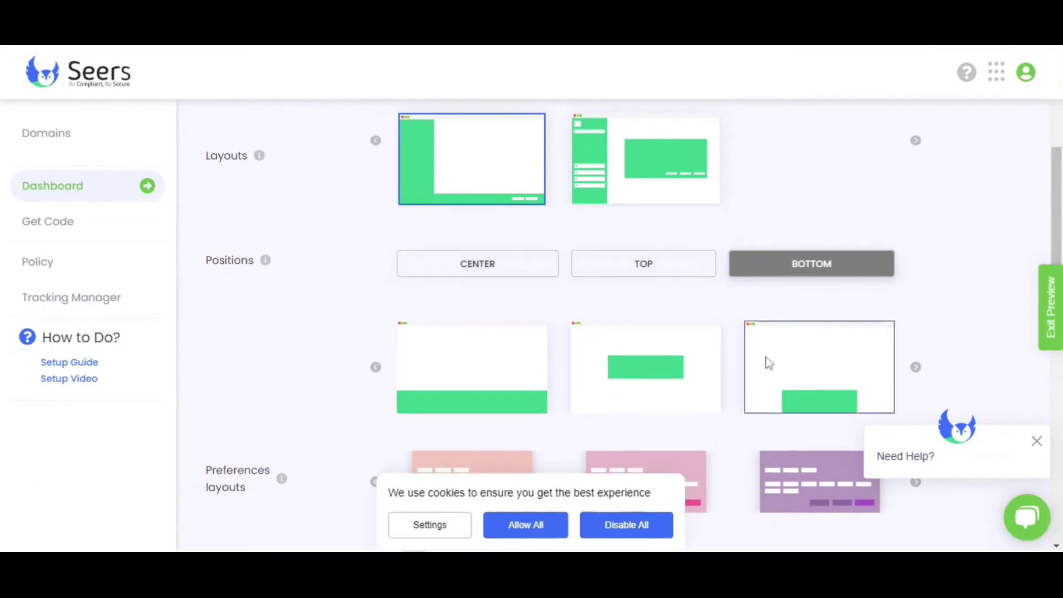
# Step: Apply the purple preferences theme, keep Reject on and the consent badge off, and save
pyautogui.scroll(-4, 698, 360)
pyautogui.click(496, 277)
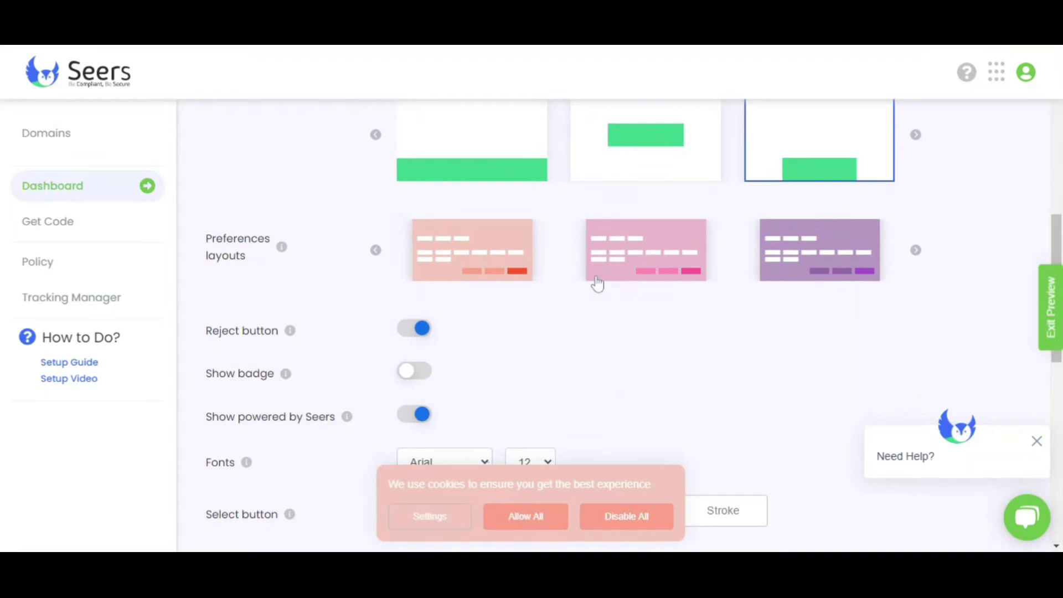
pyautogui.click(668, 284)
pyautogui.click(794, 265)
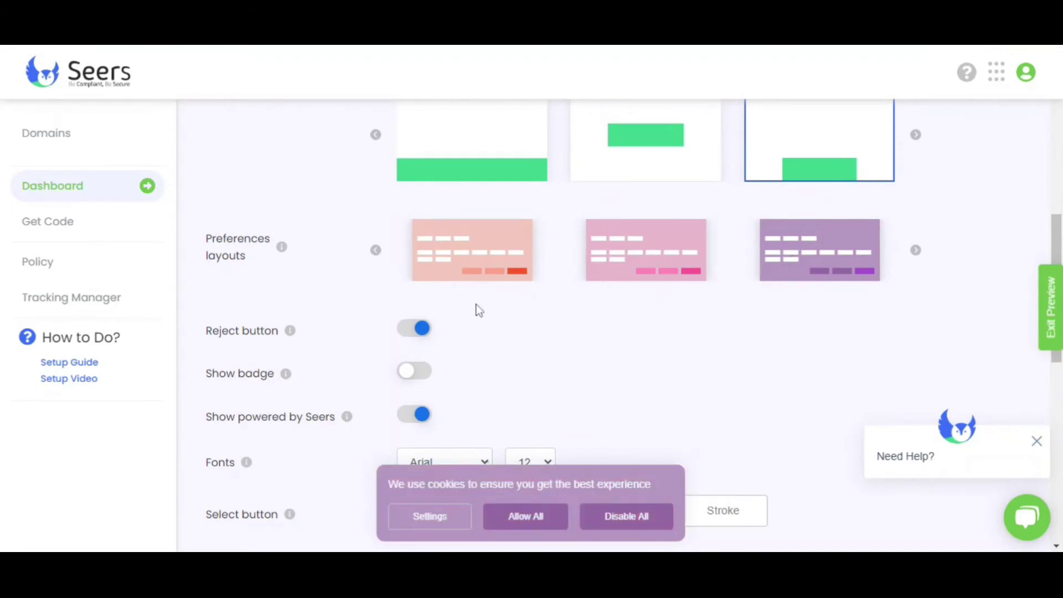
pyautogui.scroll(-3, 476, 310)
pyautogui.click(414, 178)
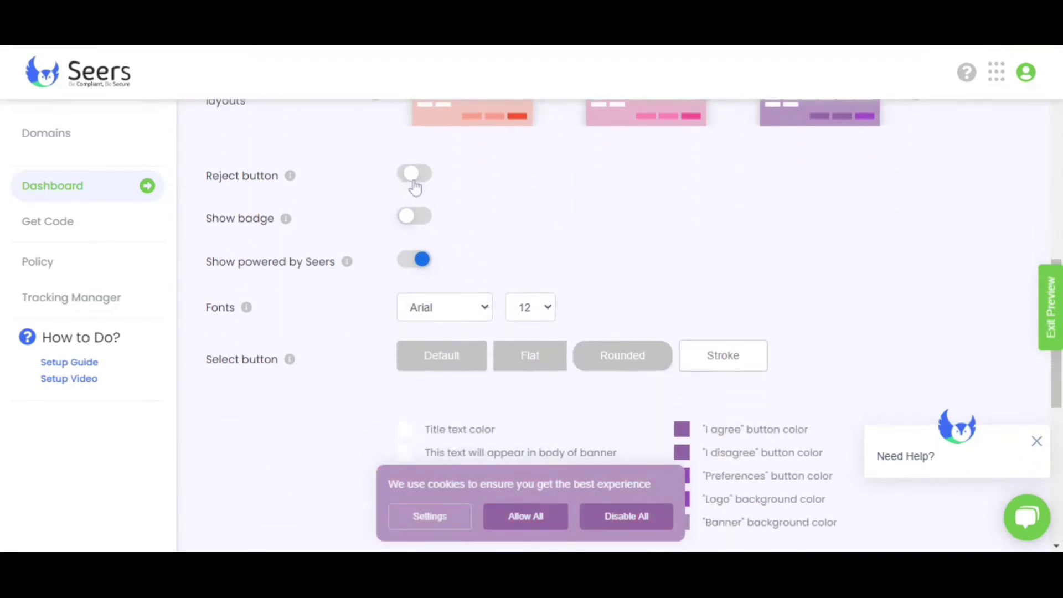
pyautogui.click(414, 183)
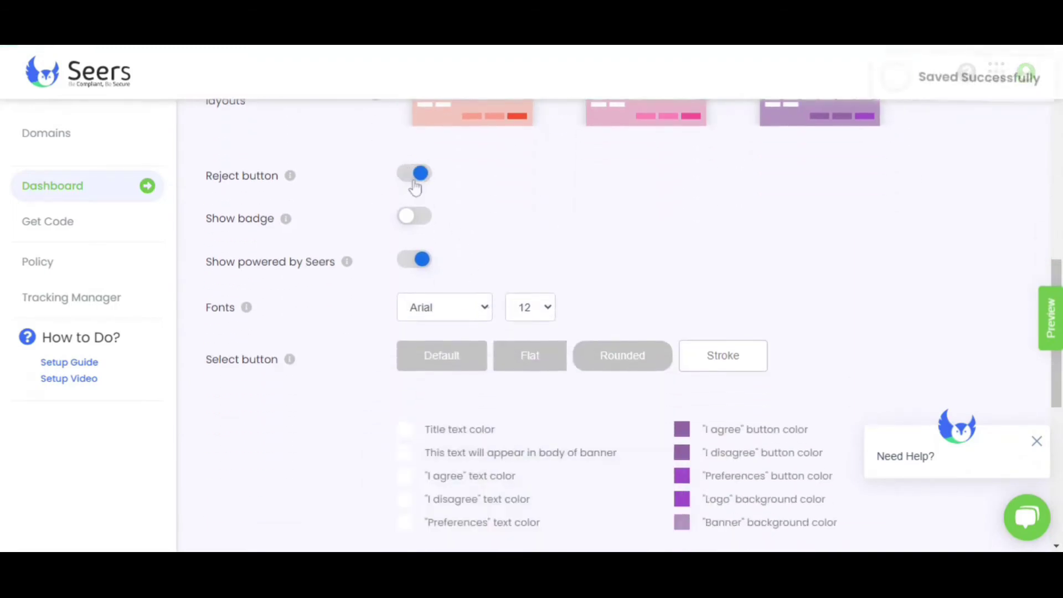
pyautogui.click(414, 219)
pyautogui.click(415, 219)
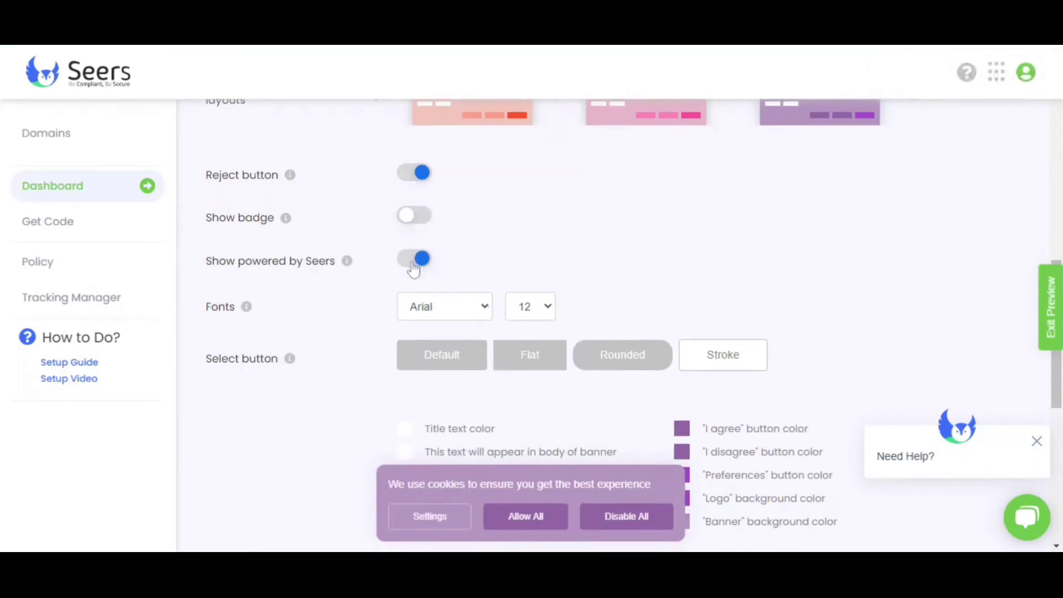
pyautogui.scroll(-3, 414, 269)
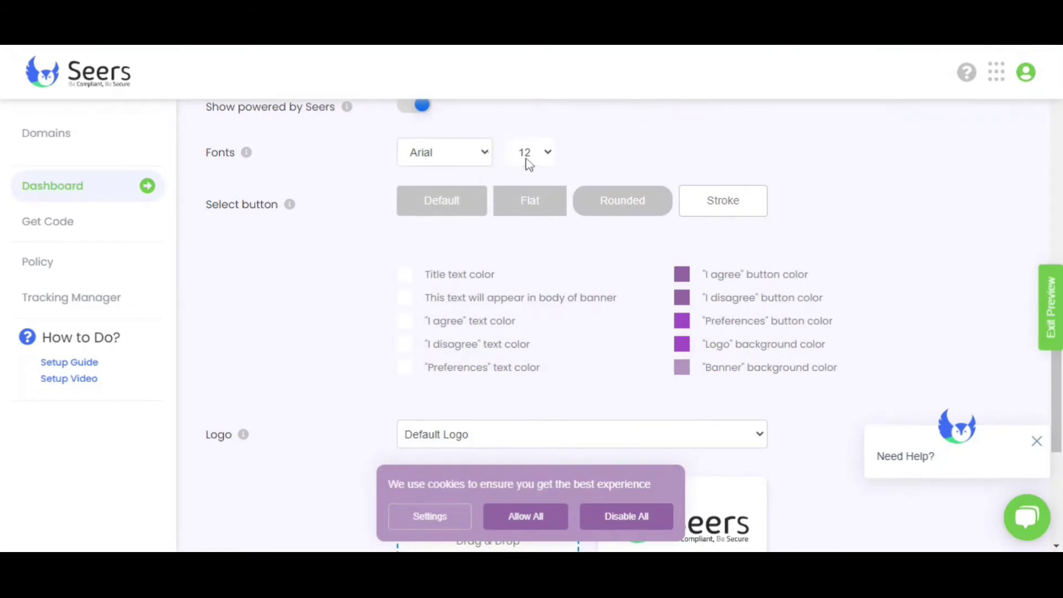
pyautogui.scroll(-4, 527, 308)
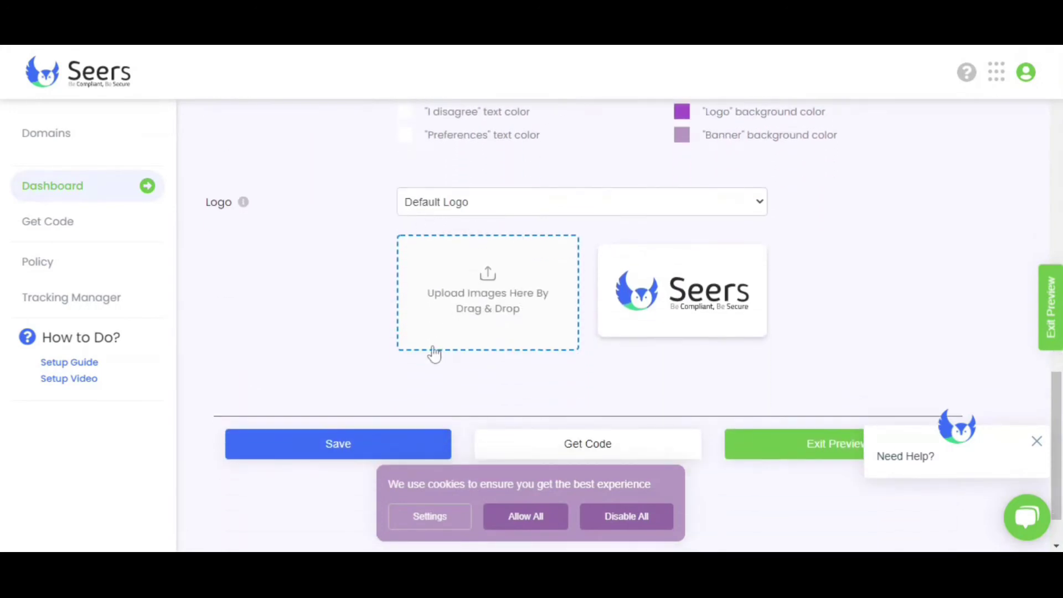
pyautogui.click(368, 446)
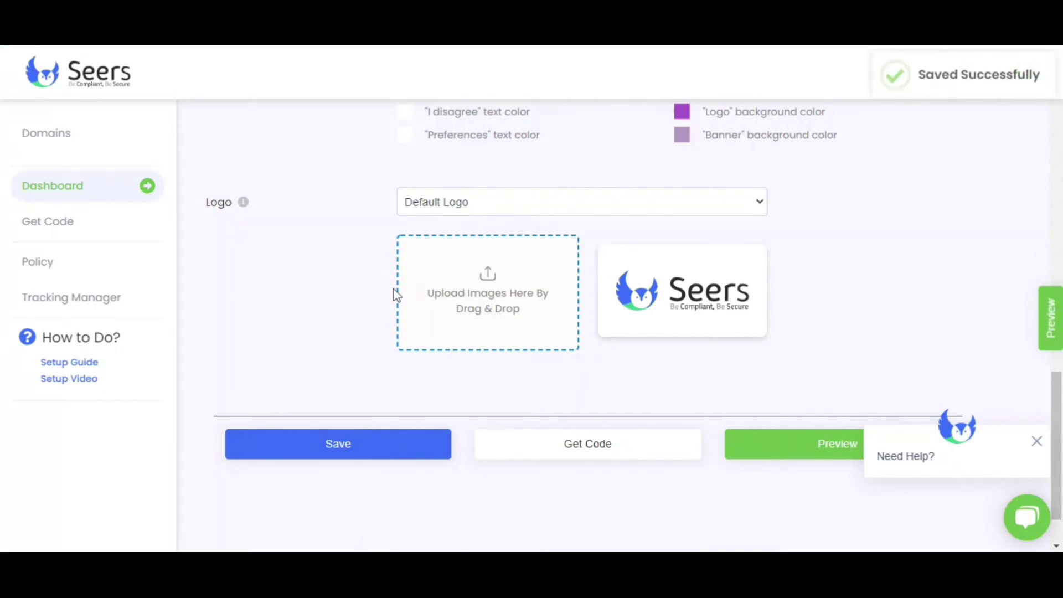
# Step: Scroll back to the top of the Visuals settings page
pyautogui.scroll(15, 393, 289)
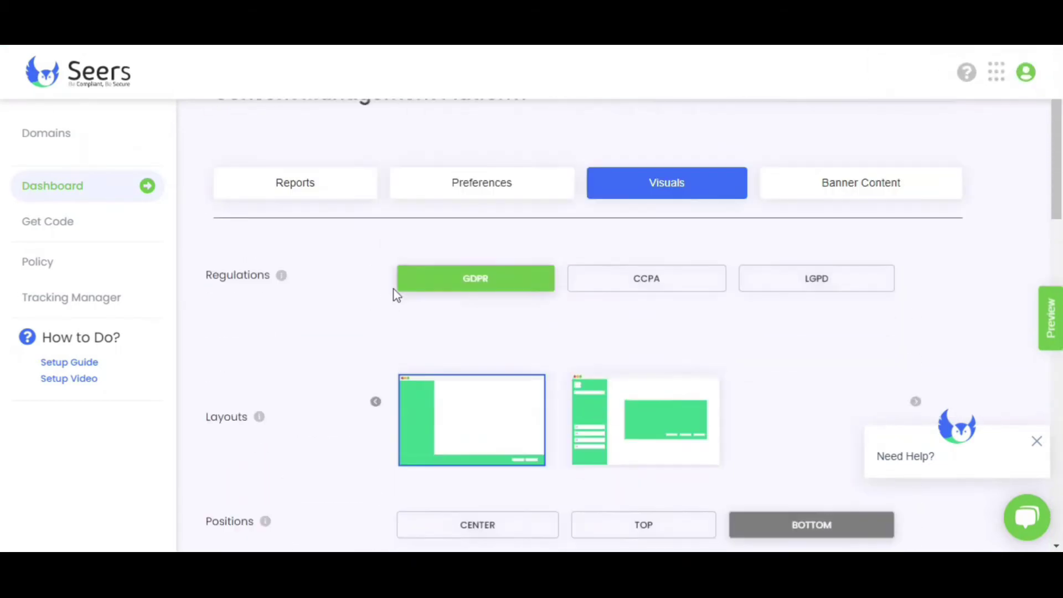
pyautogui.scroll(1, 396, 294)
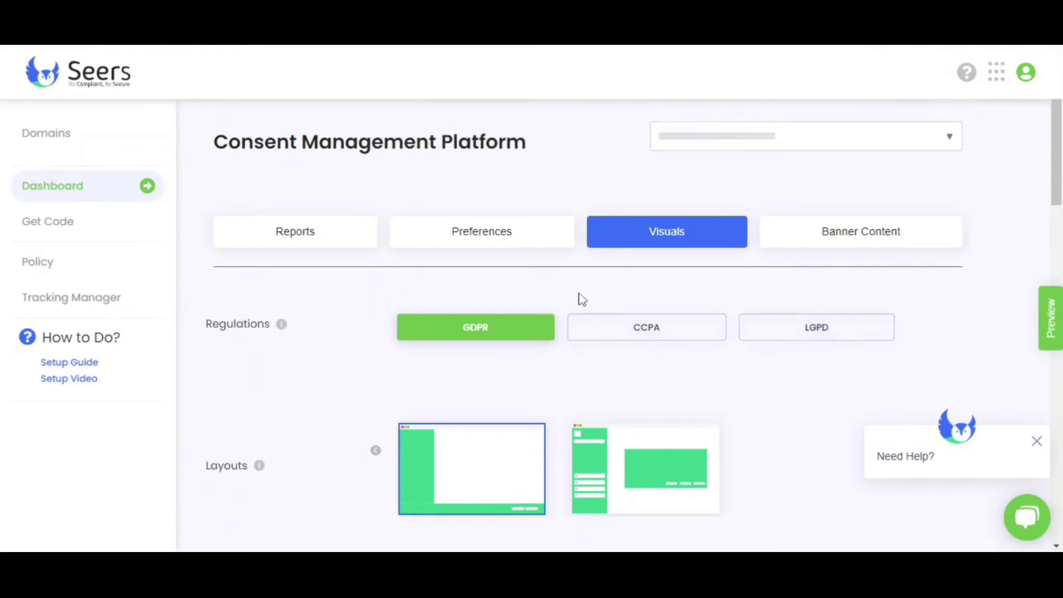
# Step: In Banner Content, expand and collapse each cookie category, including Marketing and Unclassified
pyautogui.click(843, 243)
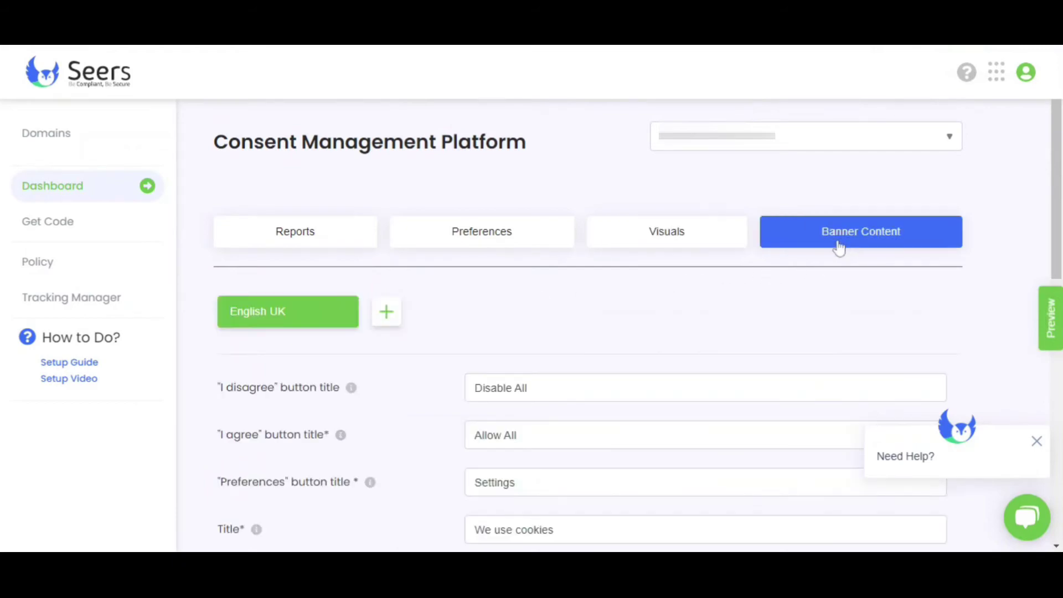
pyautogui.scroll(-4, 593, 297)
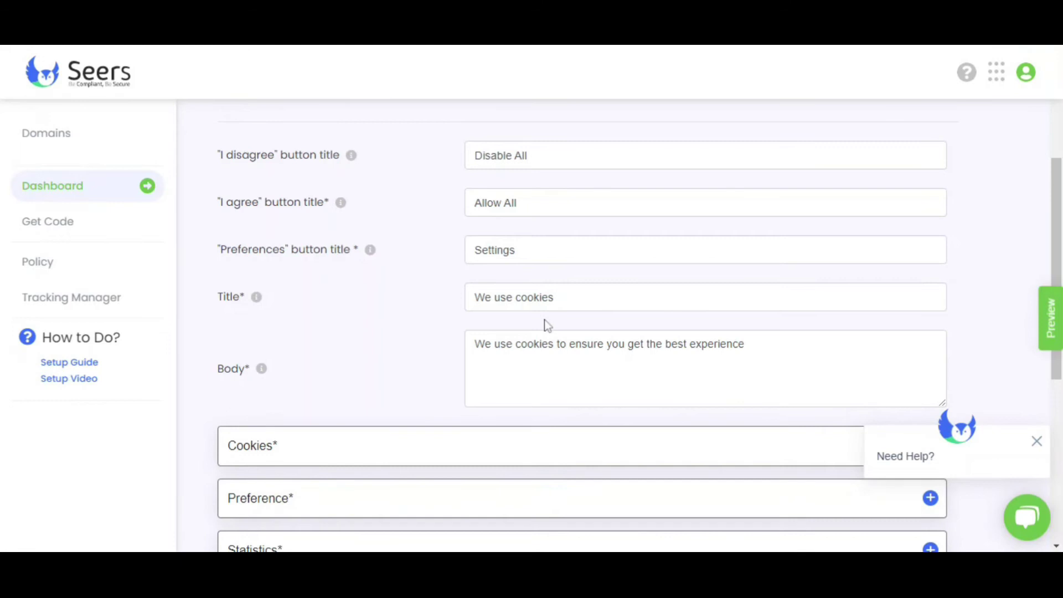
pyautogui.scroll(-4, 552, 420)
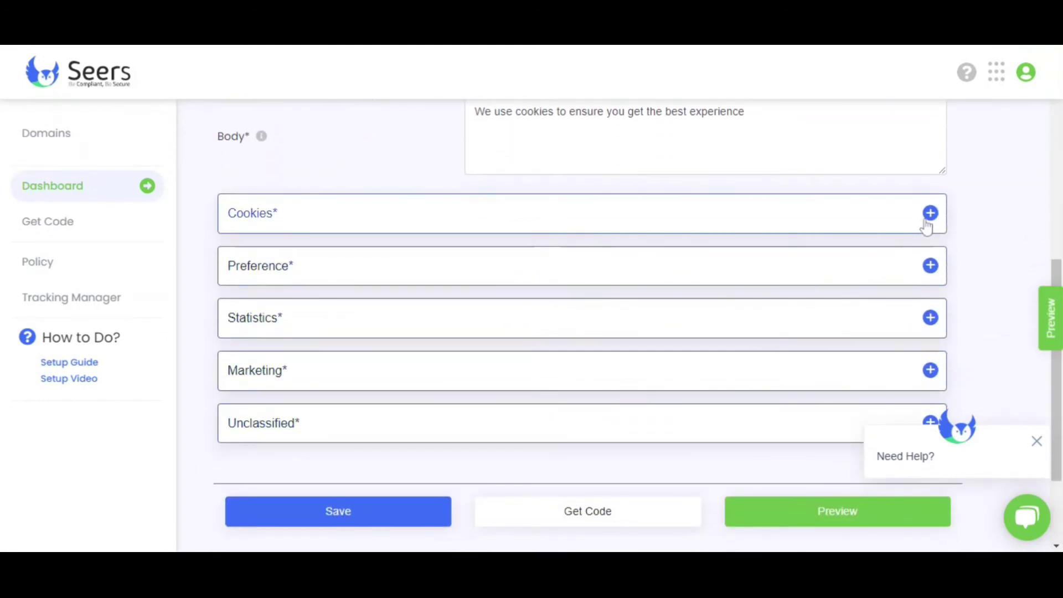
pyautogui.click(930, 212)
pyautogui.click(930, 212)
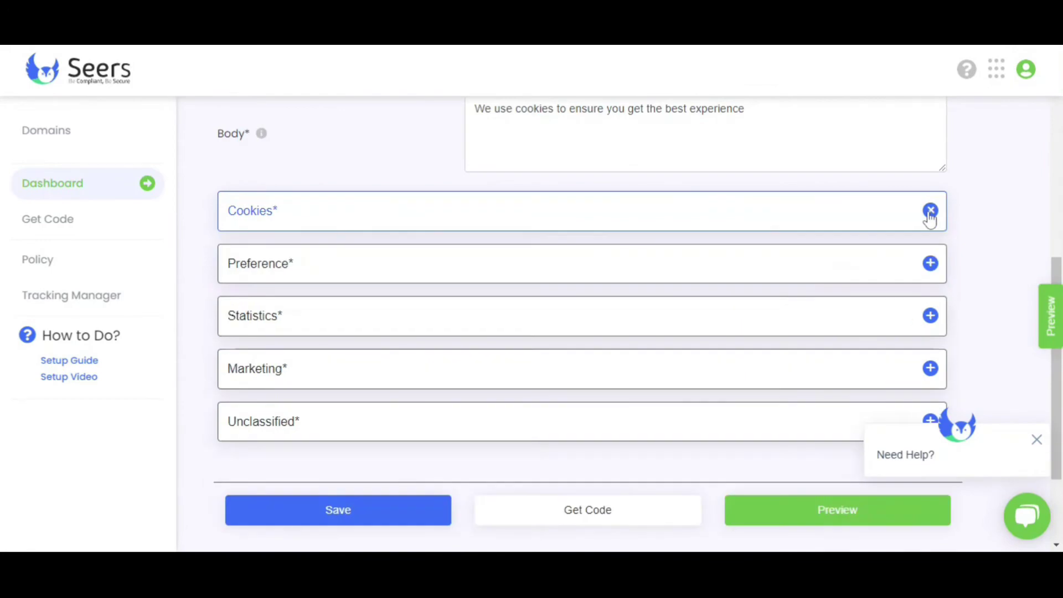
pyautogui.click(930, 264)
pyautogui.click(931, 264)
pyautogui.click(930, 182)
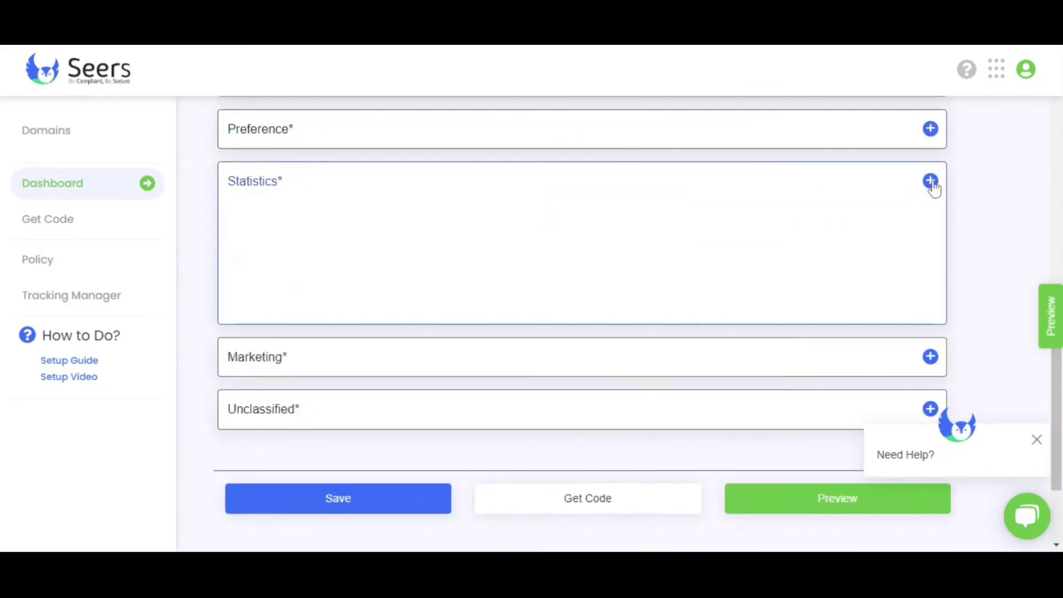
pyautogui.click(931, 182)
pyautogui.click(929, 235)
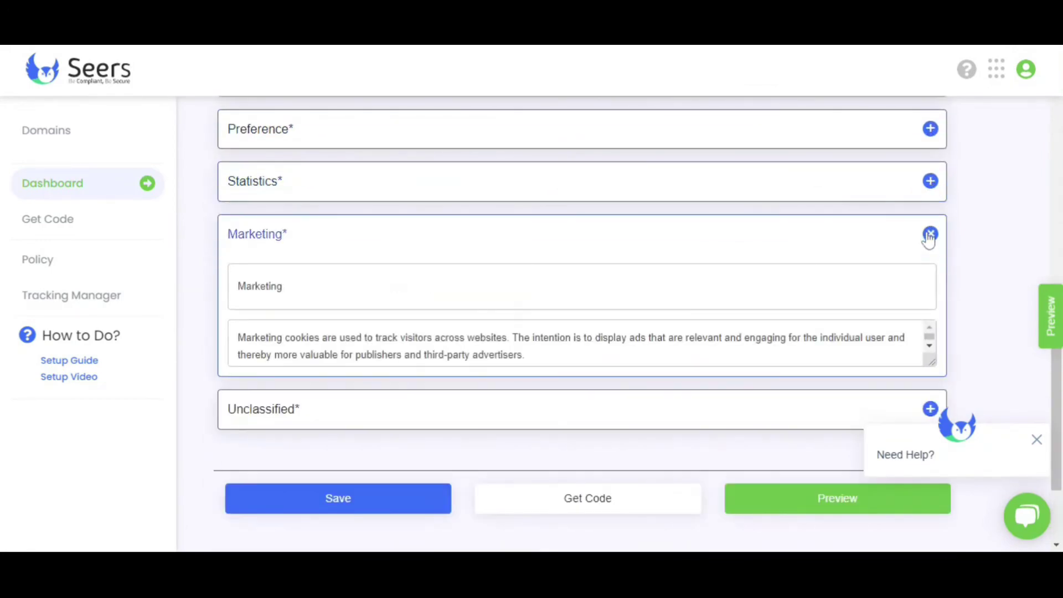
pyautogui.click(930, 236)
pyautogui.click(930, 286)
pyautogui.click(930, 286)
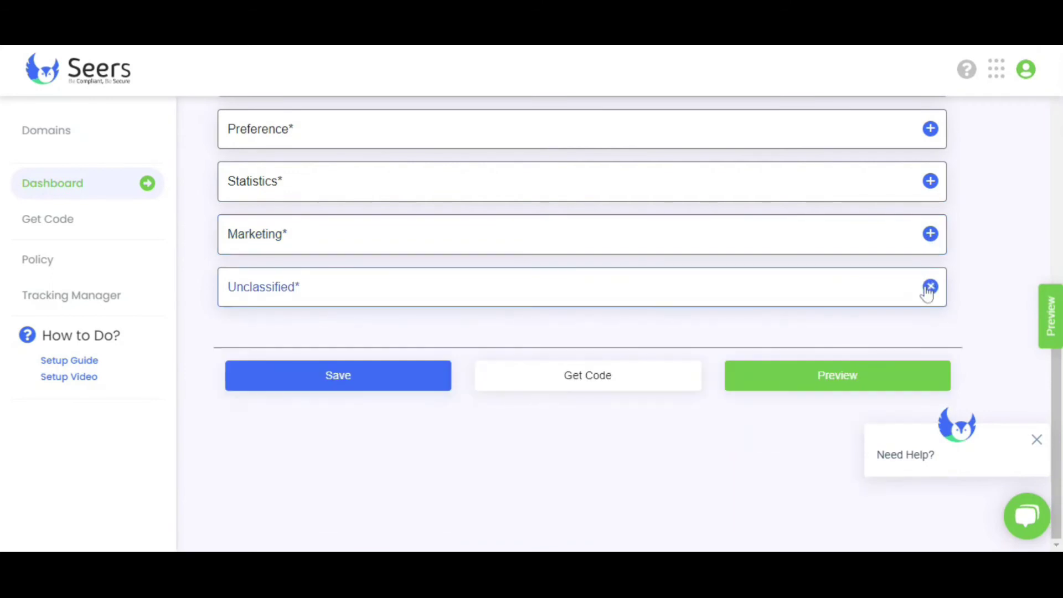
# Step: Preview the banner, choose Allow All in it, and save the banner content
pyautogui.click(1051, 315)
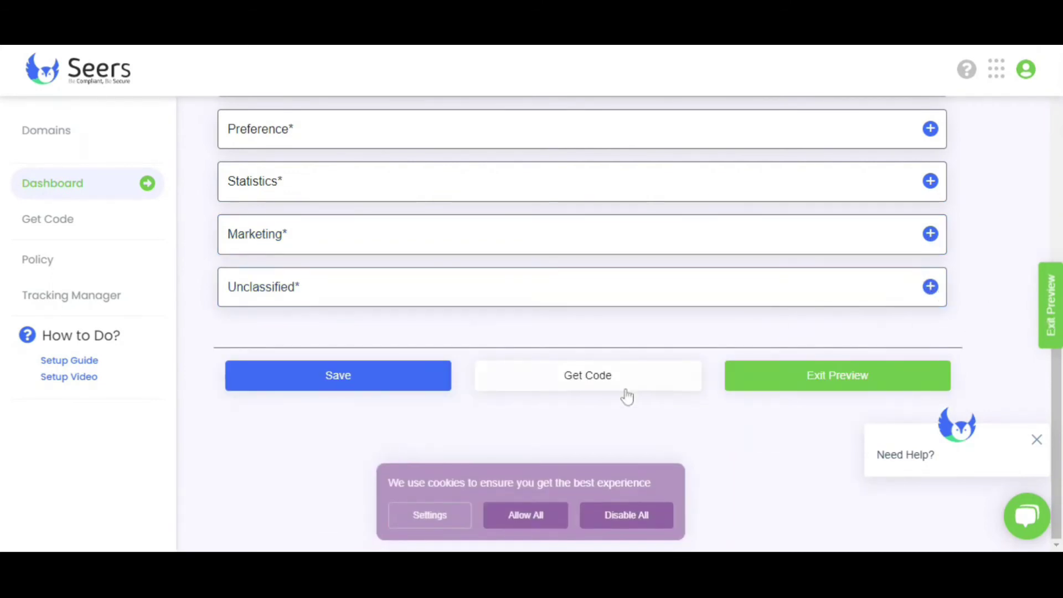
pyautogui.click(544, 521)
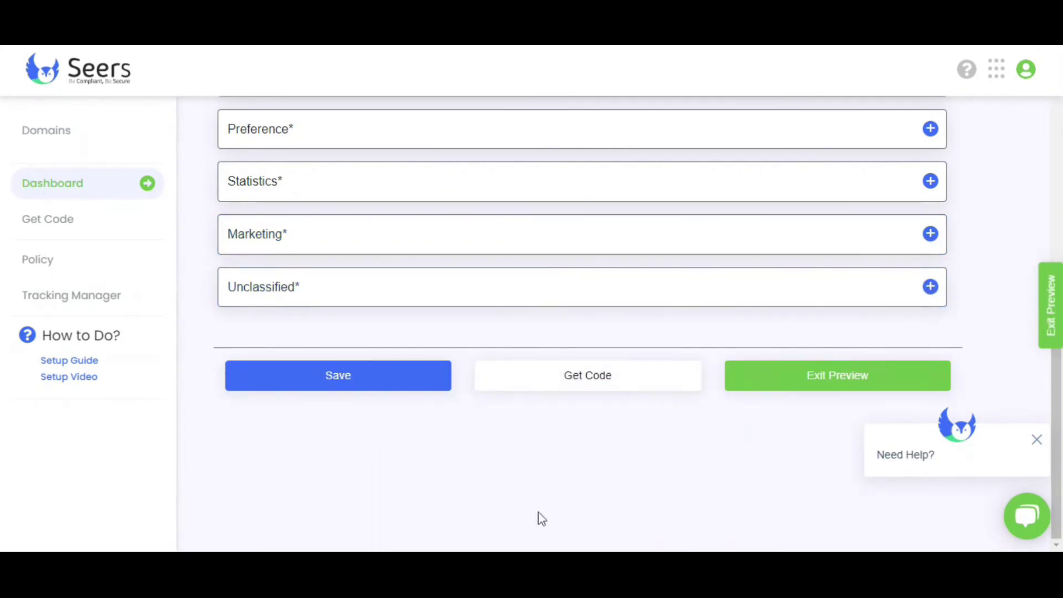
pyautogui.click(420, 386)
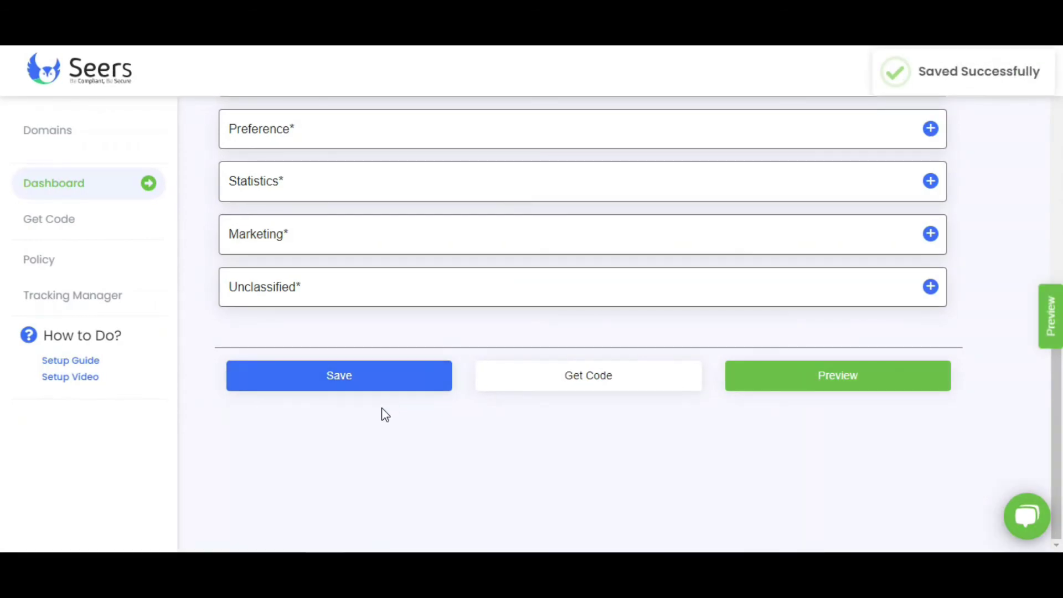
# Step: Go to Tracking Manager and review the Manually block vendors table with Hubspot and Stripe
pyautogui.click(81, 311)
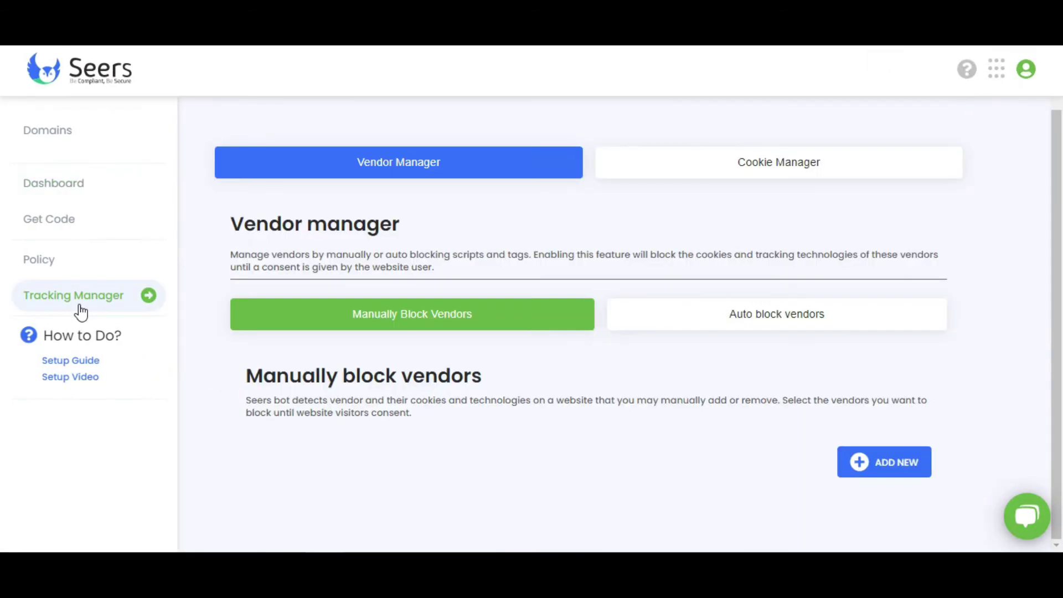
pyautogui.scroll(3, 218, 323)
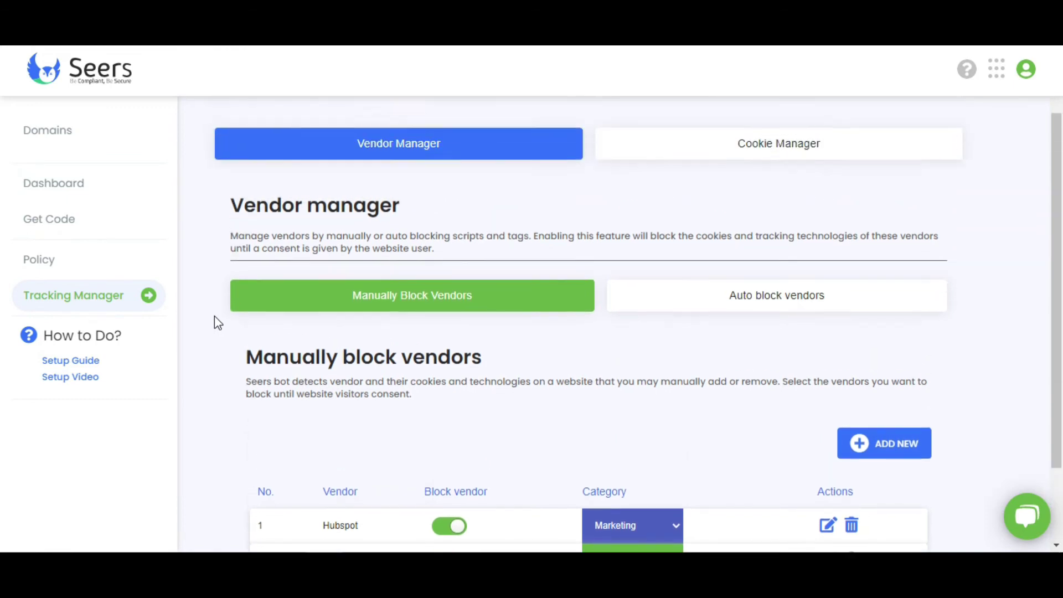
pyautogui.moveTo(231, 291); pyautogui.dragTo(399, 297)
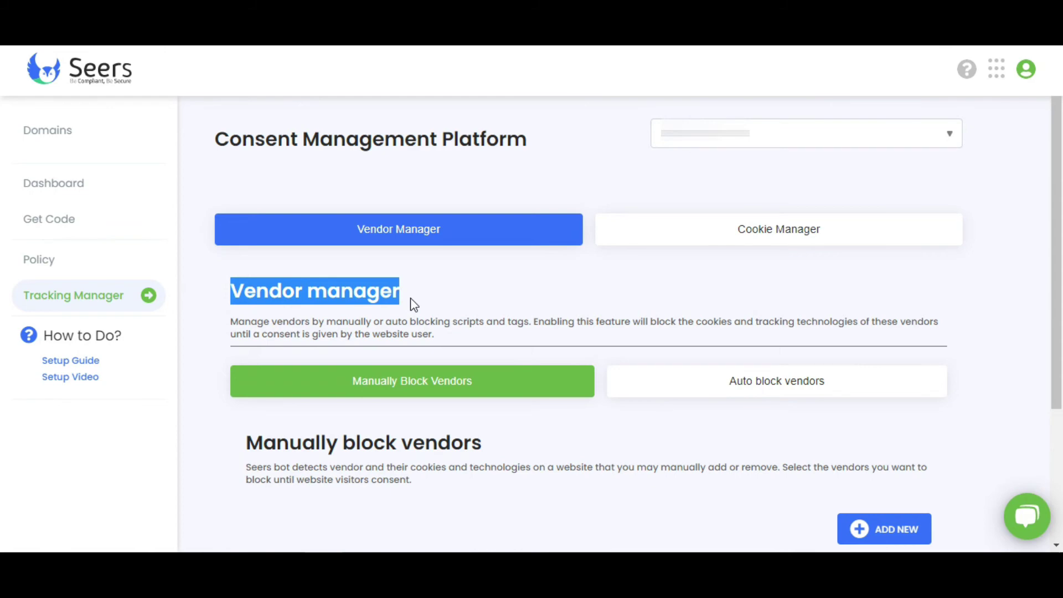
pyautogui.scroll(-3, 414, 304)
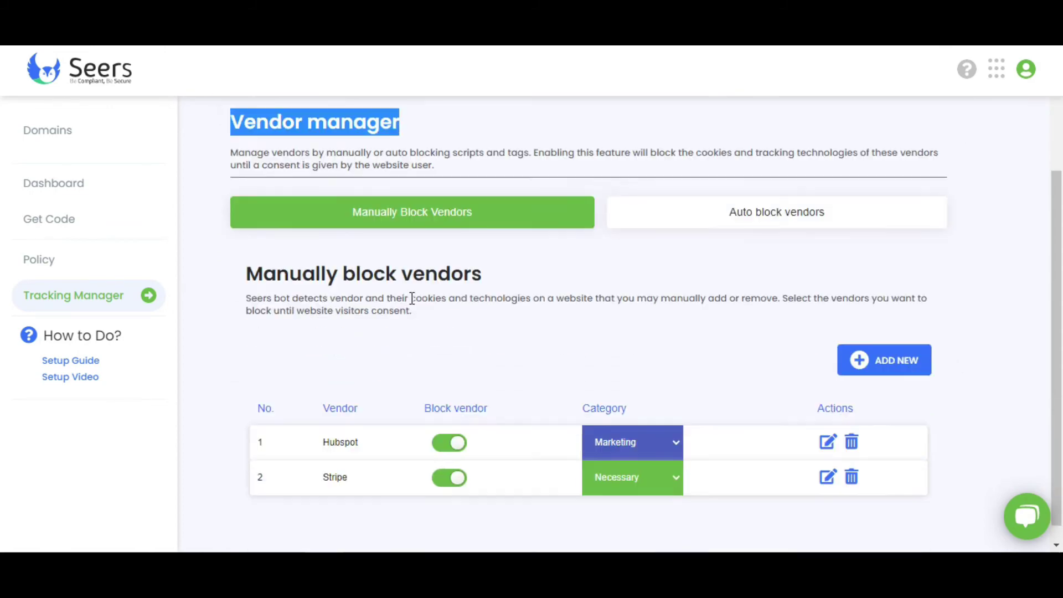
pyautogui.click(408, 307)
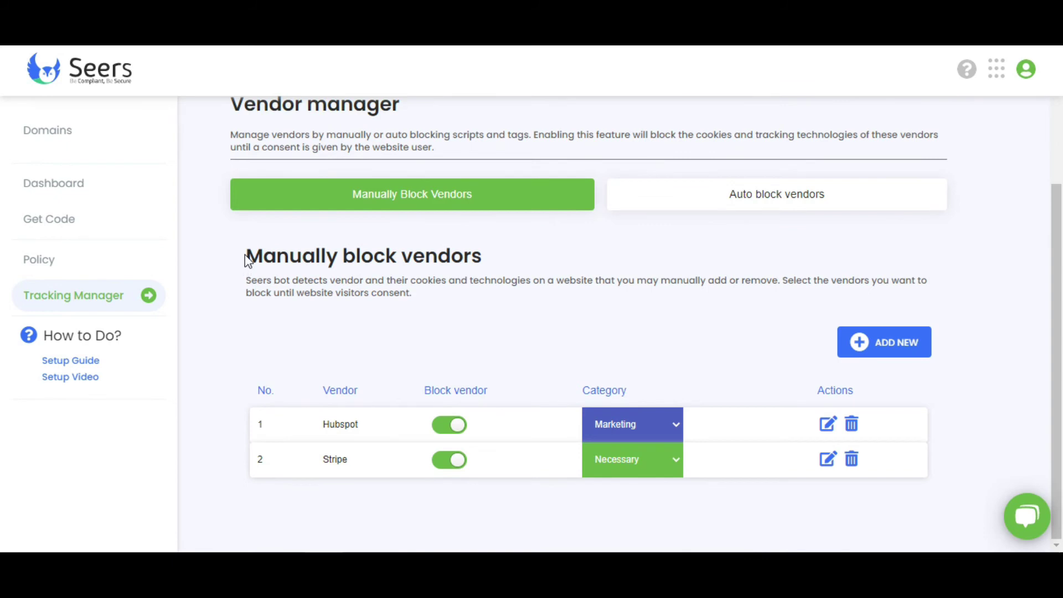
pyautogui.moveTo(246, 256); pyautogui.dragTo(481, 263)
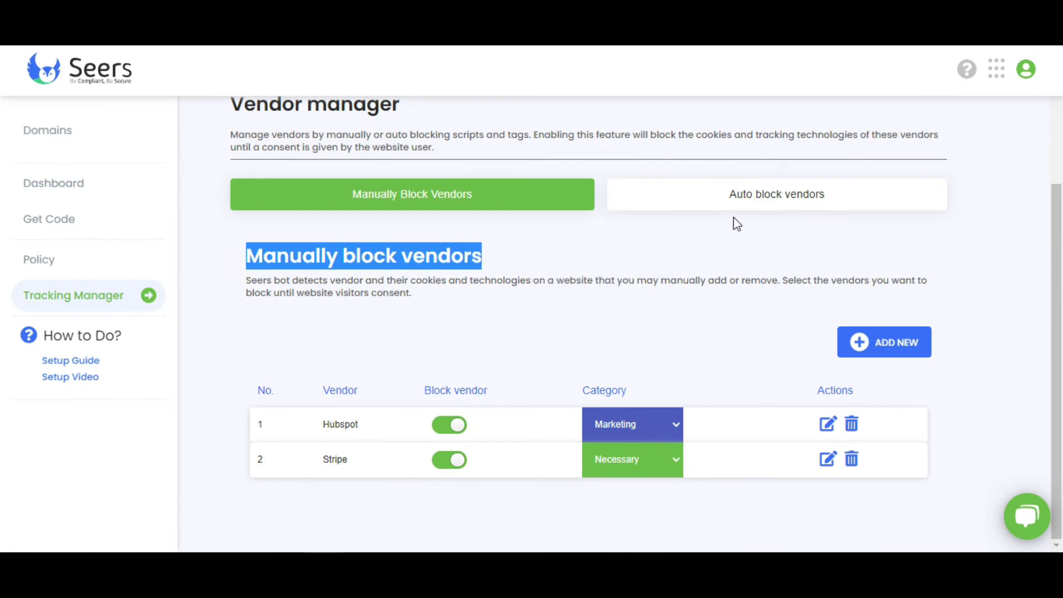
# Step: Browse the Auto block vendors list, noting the google-analytics.com and Facebook Pixel entries
pyautogui.click(775, 200)
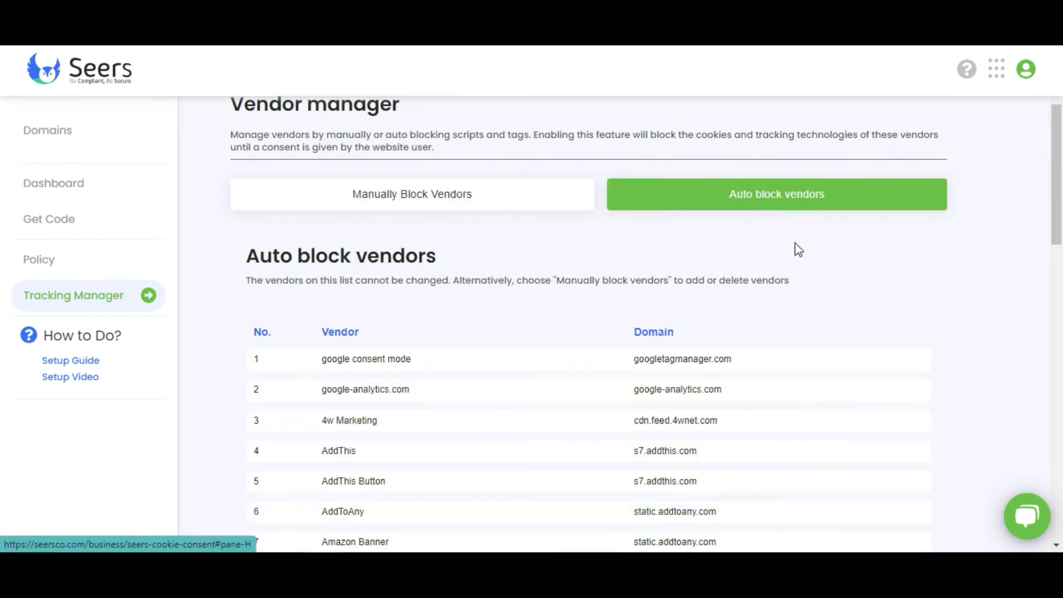
pyautogui.scroll(-1, 819, 268)
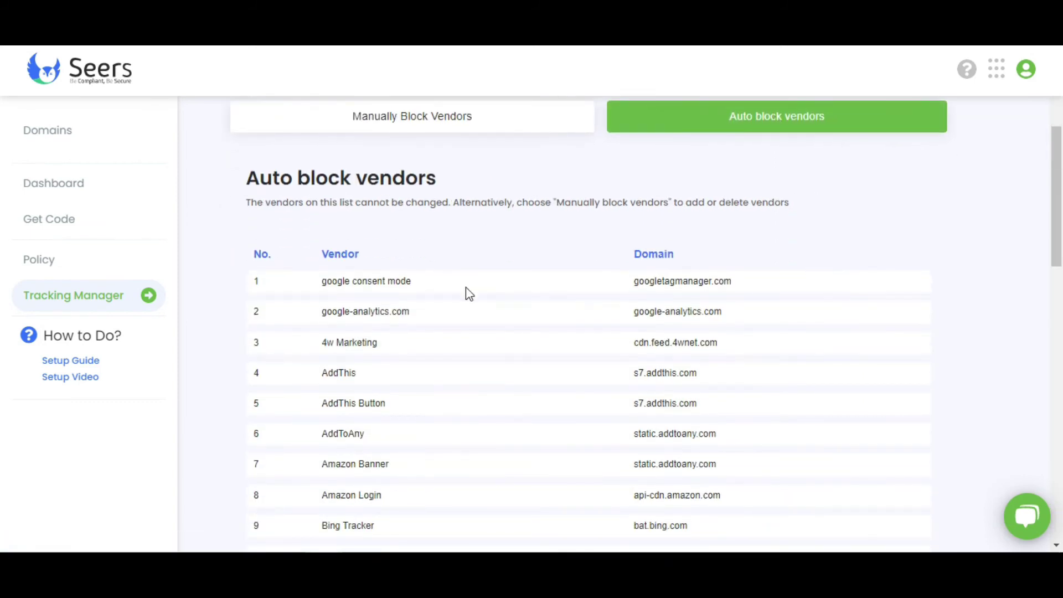
pyautogui.moveTo(321, 311); pyautogui.dragTo(735, 307)
pyautogui.scroll(-5, 737, 304)
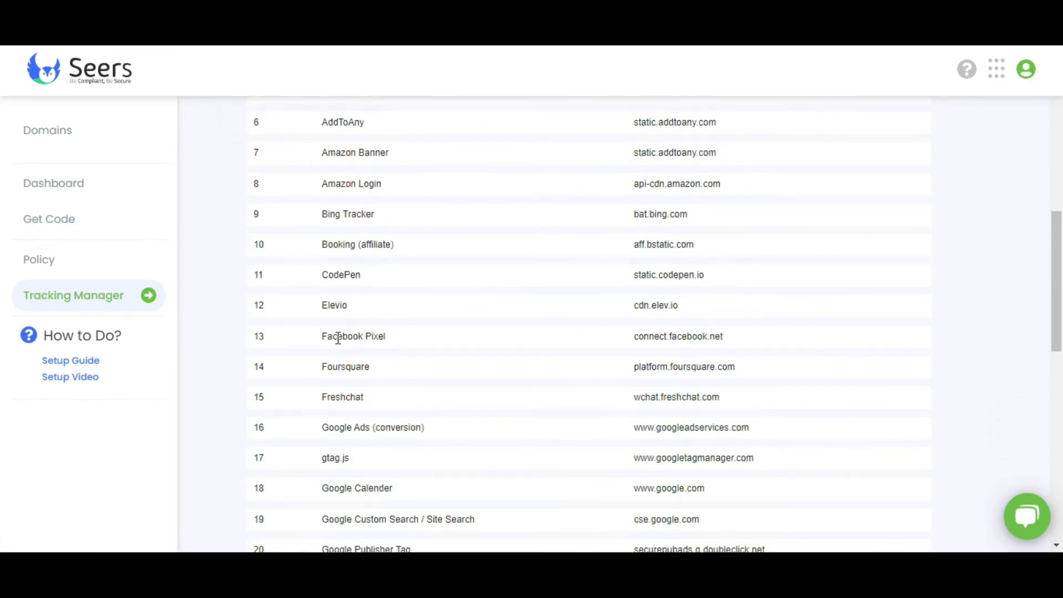
pyautogui.moveTo(316, 339); pyautogui.dragTo(740, 346)
pyautogui.click(740, 347)
pyautogui.scroll(-4, 742, 347)
pyautogui.scroll(-8, 742, 347)
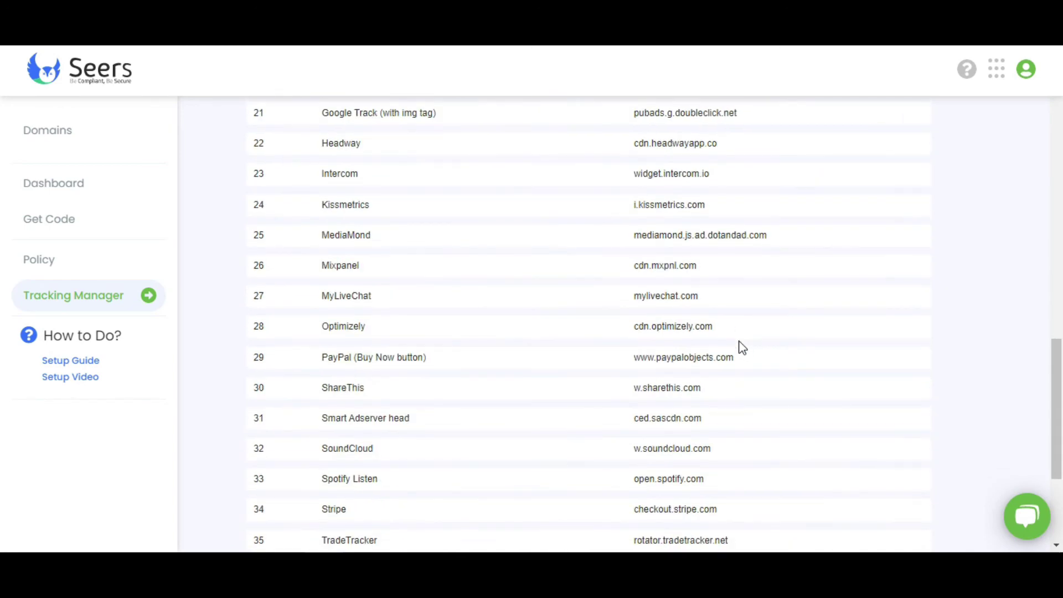
pyautogui.scroll(20, 742, 347)
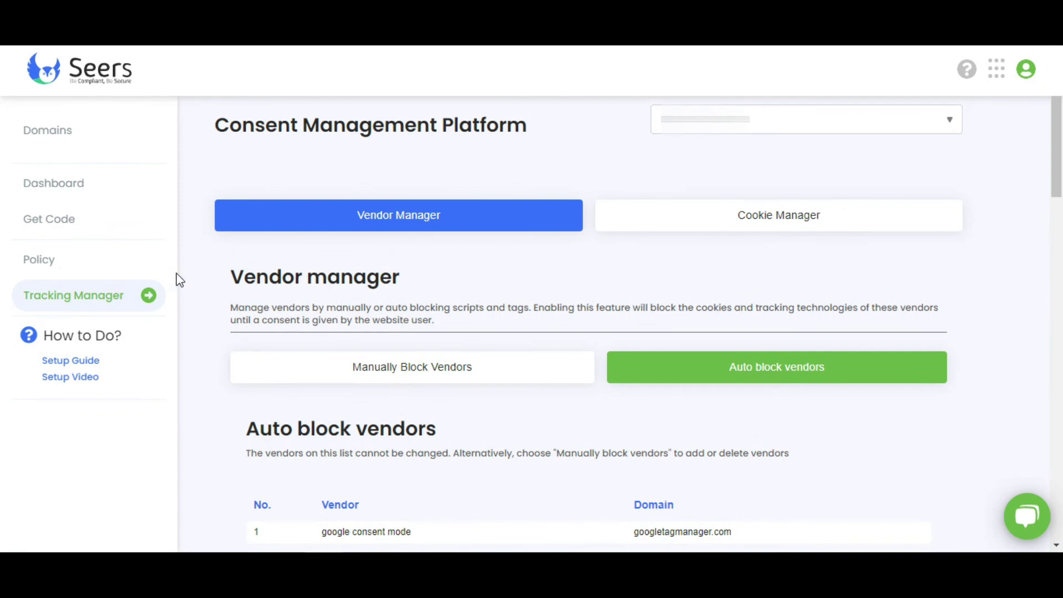
# Step: In the dashboard Preferences, turn on Block vendors cookies & tracking technologies and Auto block vendors
pyautogui.click(75, 182)
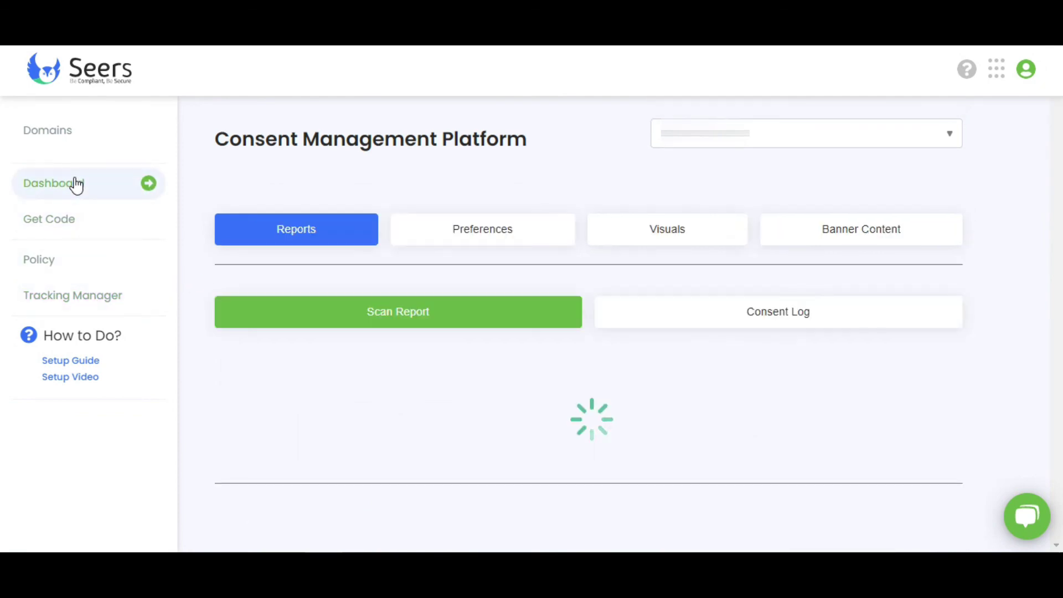
pyautogui.click(460, 243)
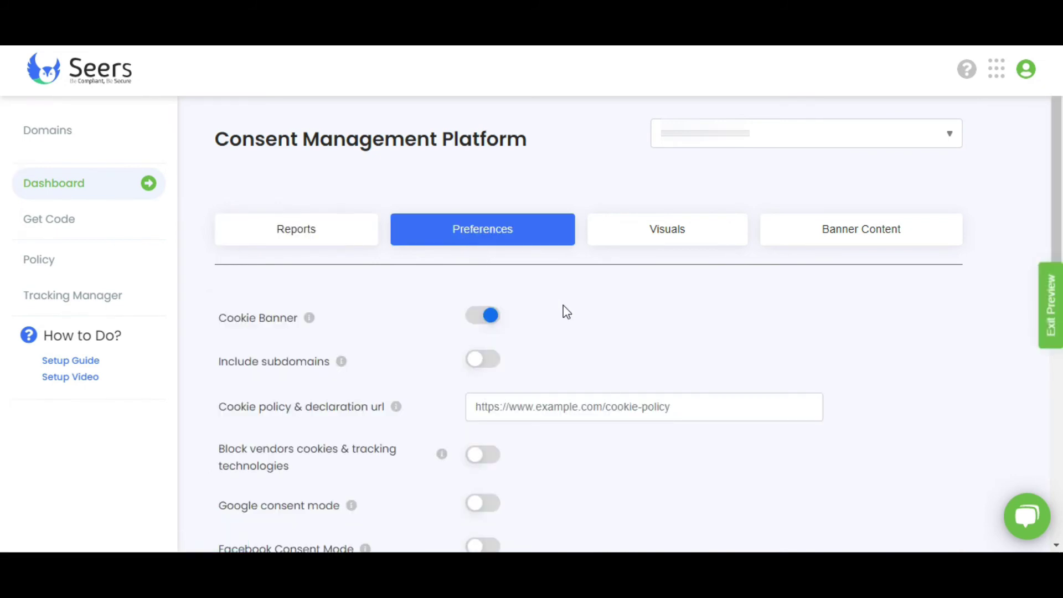
pyautogui.scroll(-3, 516, 436)
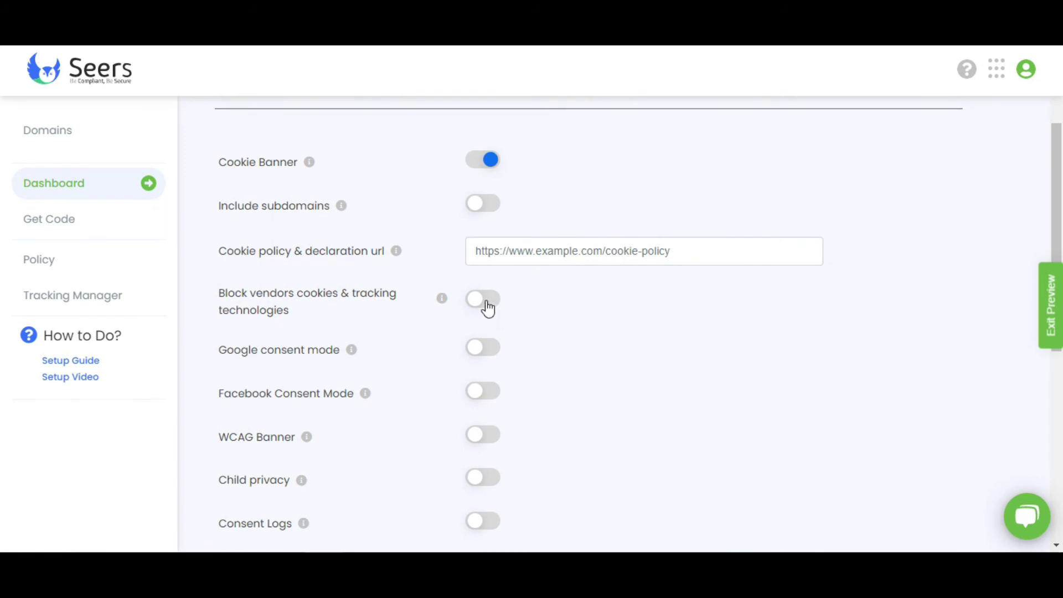
pyautogui.click(488, 309)
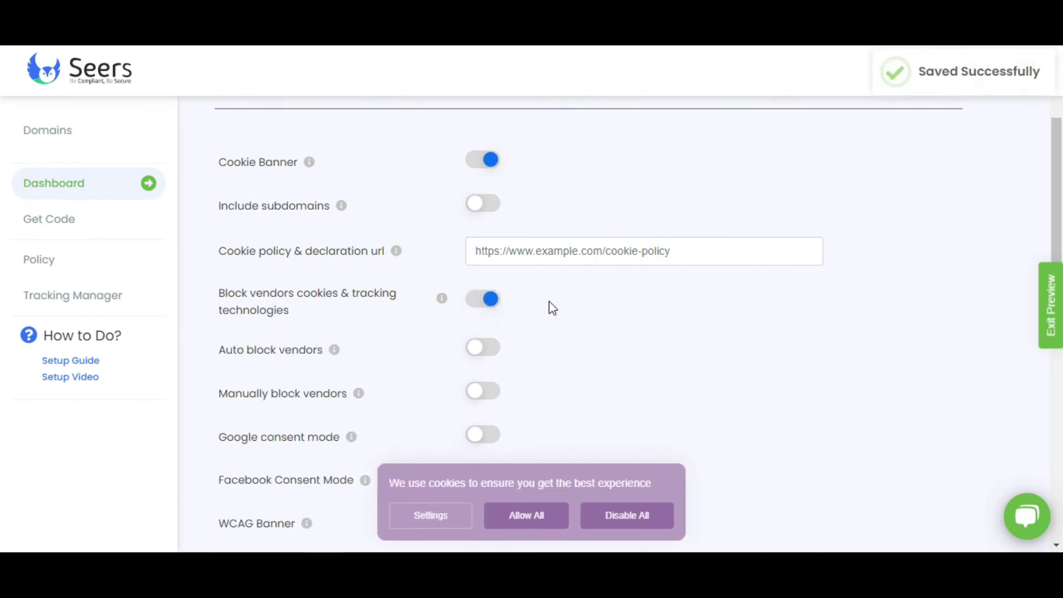
pyautogui.scroll(-3, 550, 304)
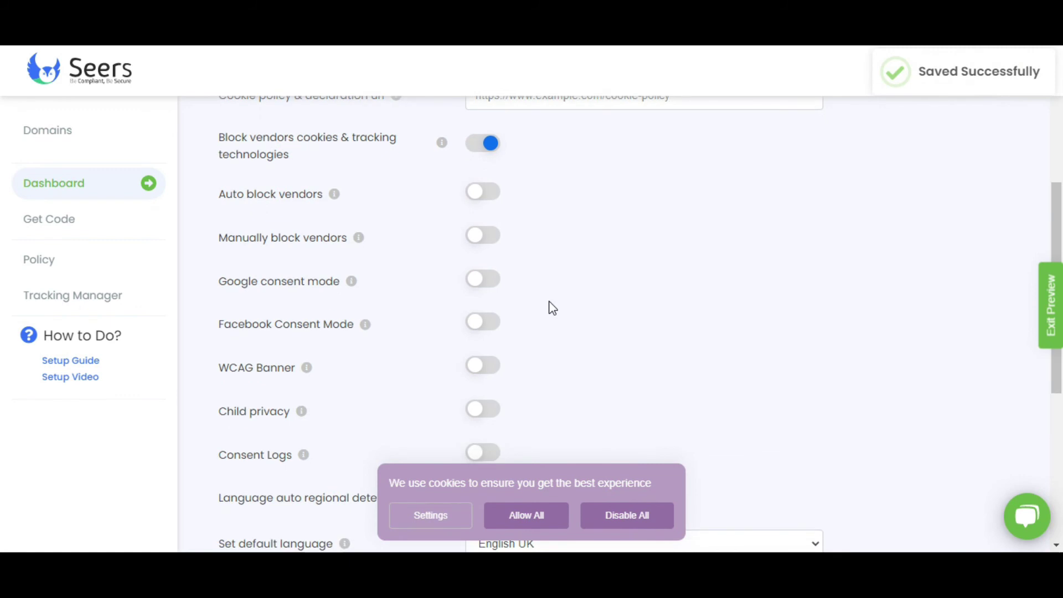
pyautogui.click(489, 194)
pyautogui.scroll(-6, 409, 260)
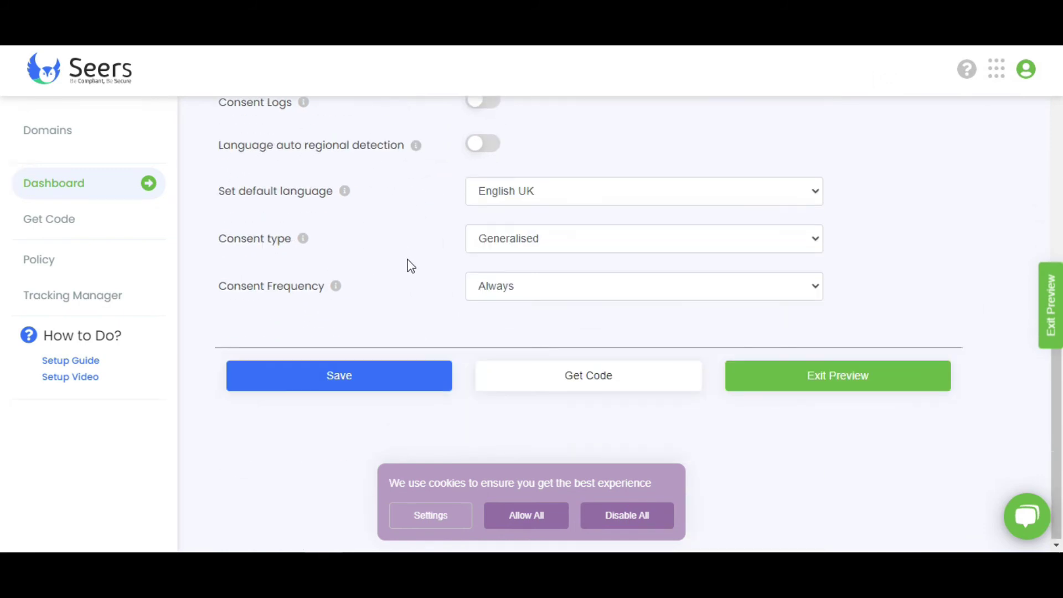
# Step: Save the vendor blocking preferences and review the Auto block vendors list in Vendor manager
pyautogui.click(390, 384)
pyautogui.click(112, 298)
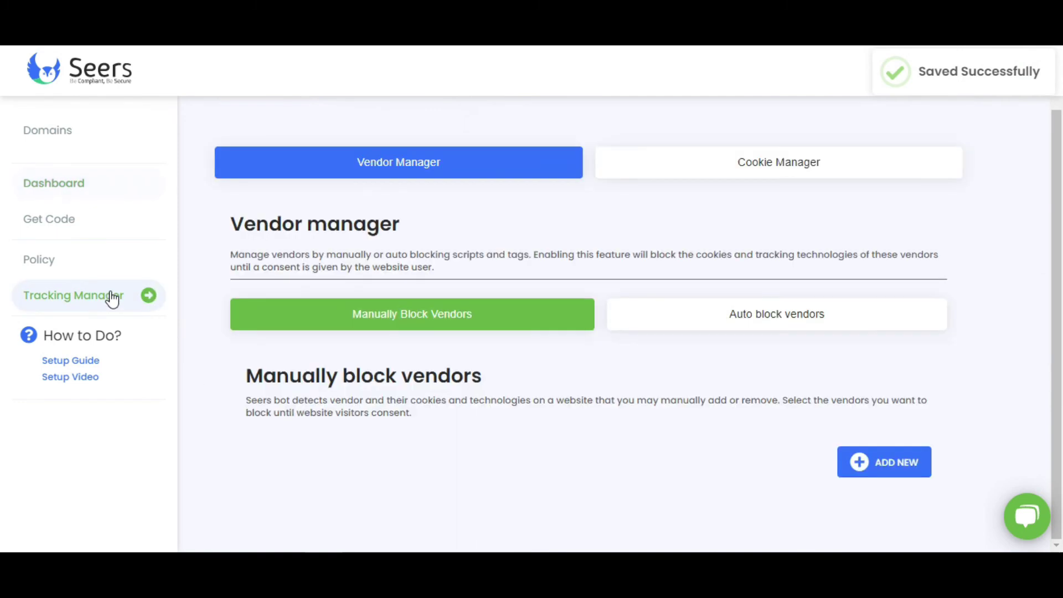
pyautogui.scroll(-2, 299, 334)
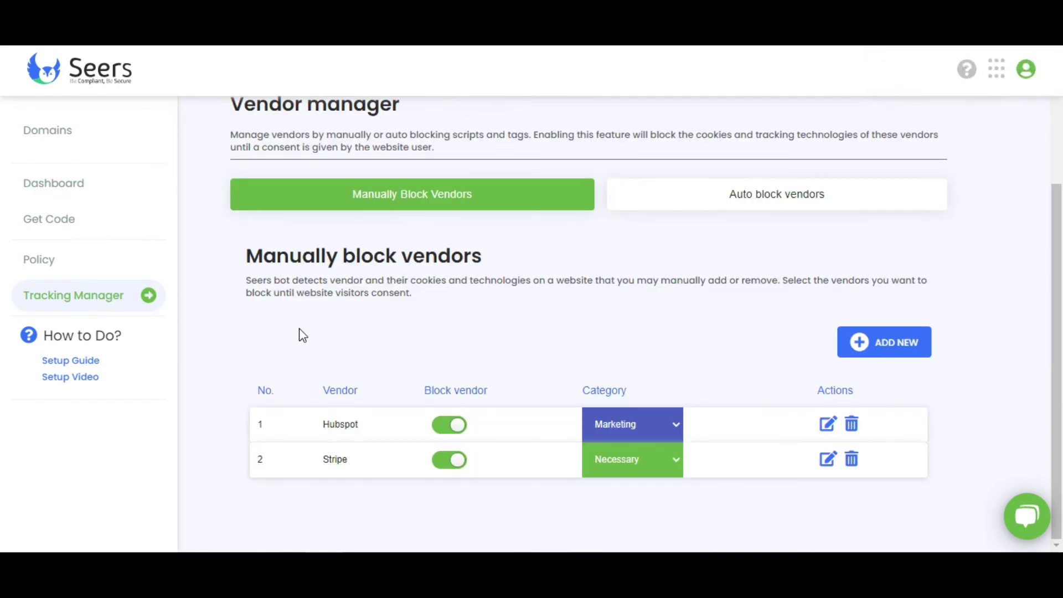
pyautogui.click(655, 209)
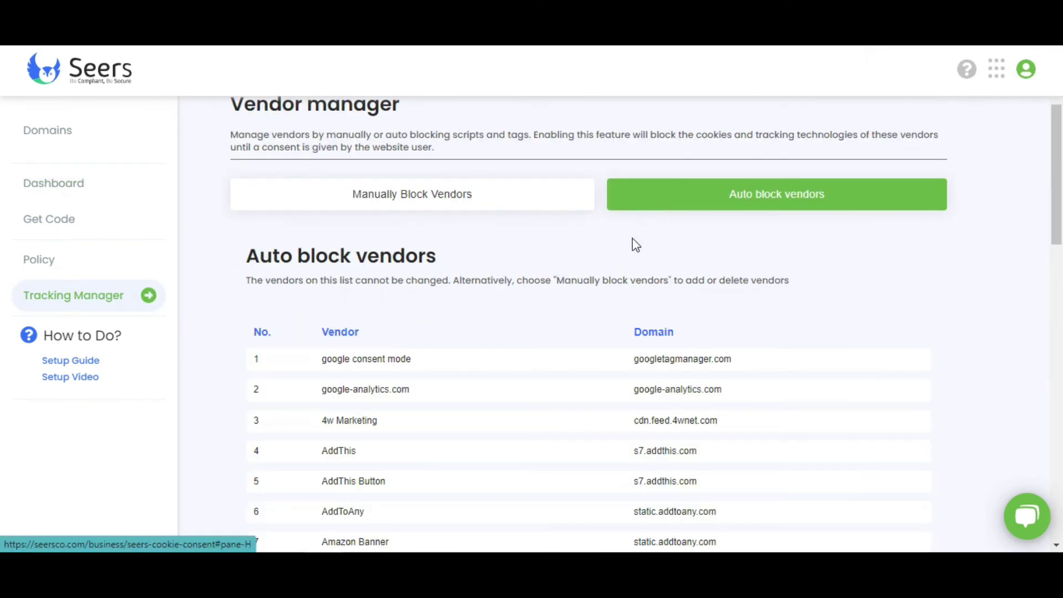
pyautogui.scroll(-4, 613, 272)
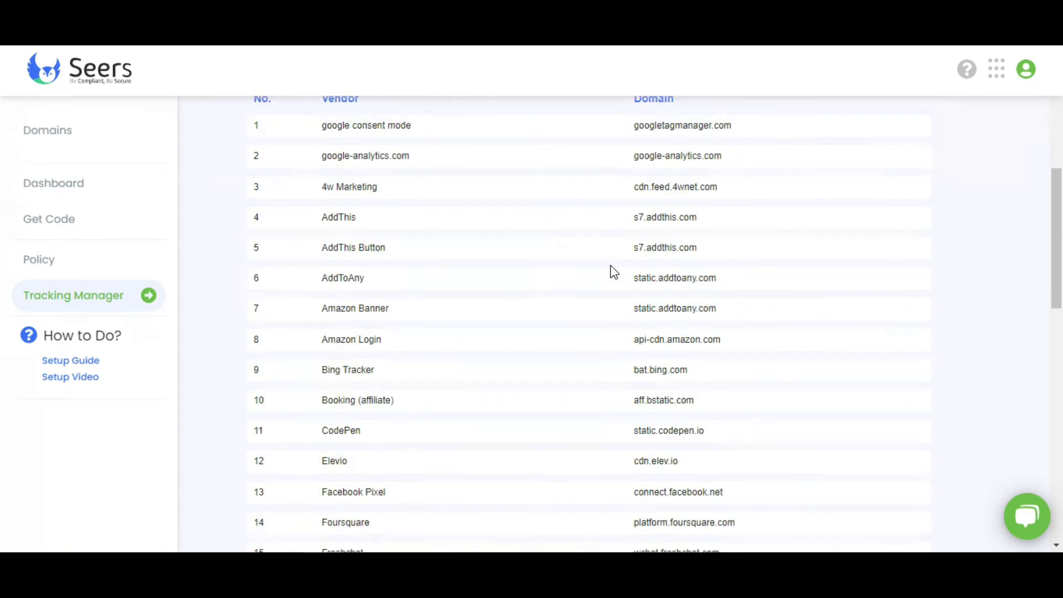
pyautogui.scroll(-14, 612, 272)
pyautogui.scroll(17, 612, 271)
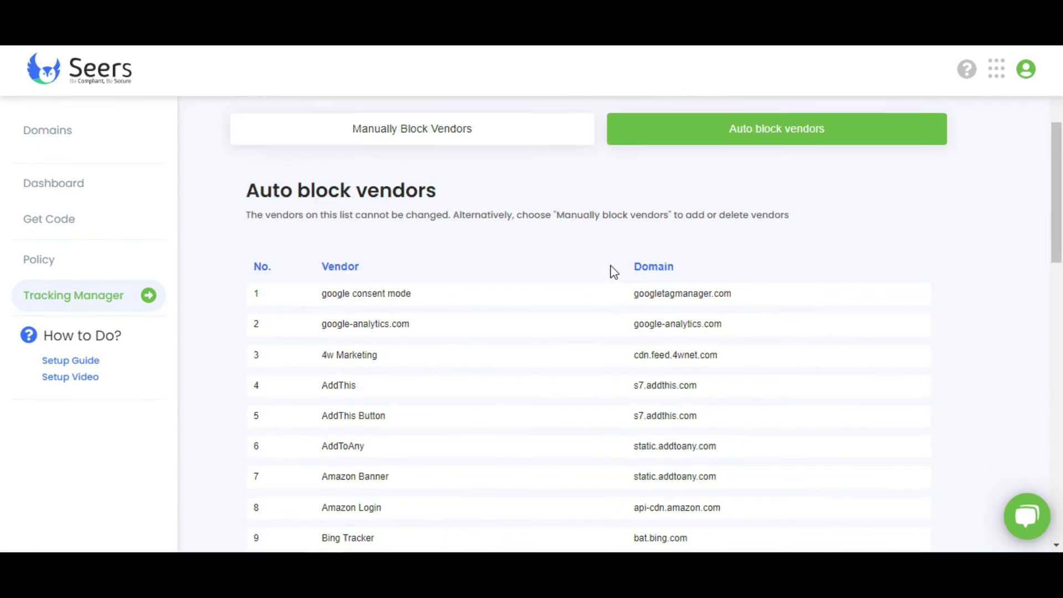
pyautogui.scroll(4, 614, 271)
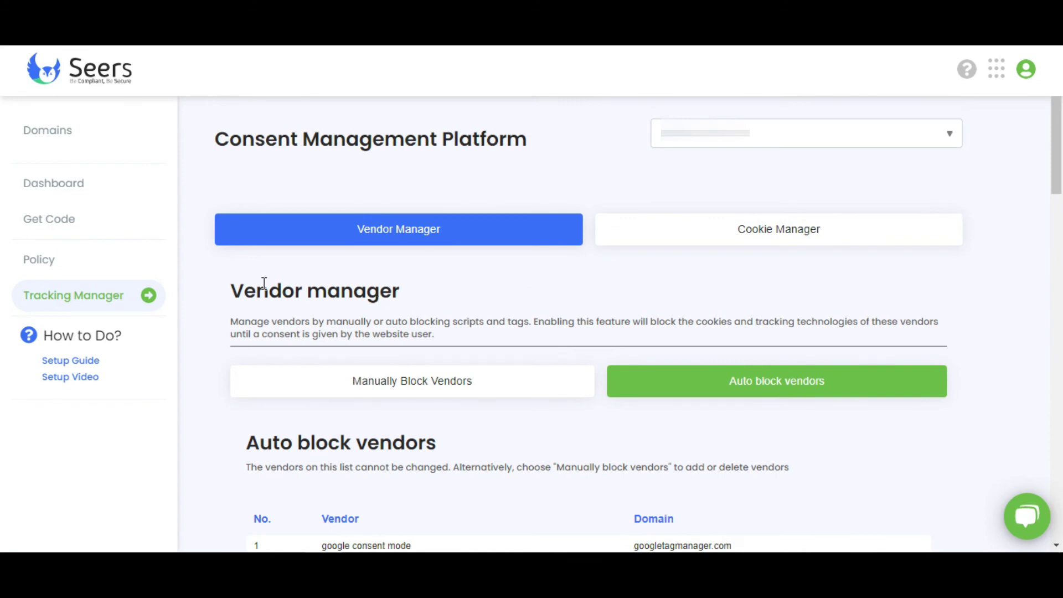
# Step: In Preferences, turn Auto block vendors off and save, then switch on Manually block vendors
pyautogui.click(67, 189)
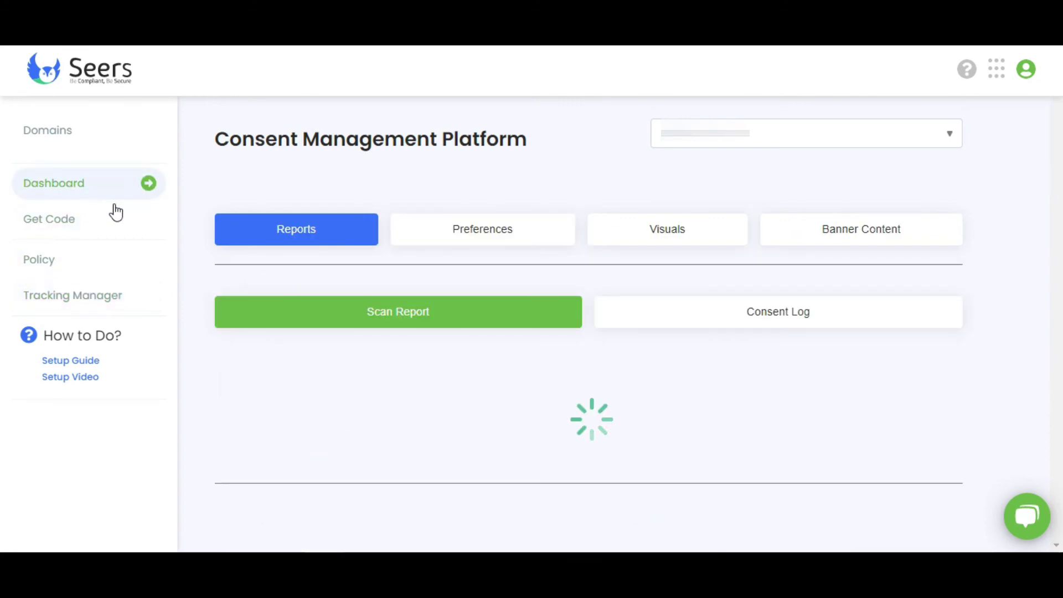
pyautogui.click(477, 239)
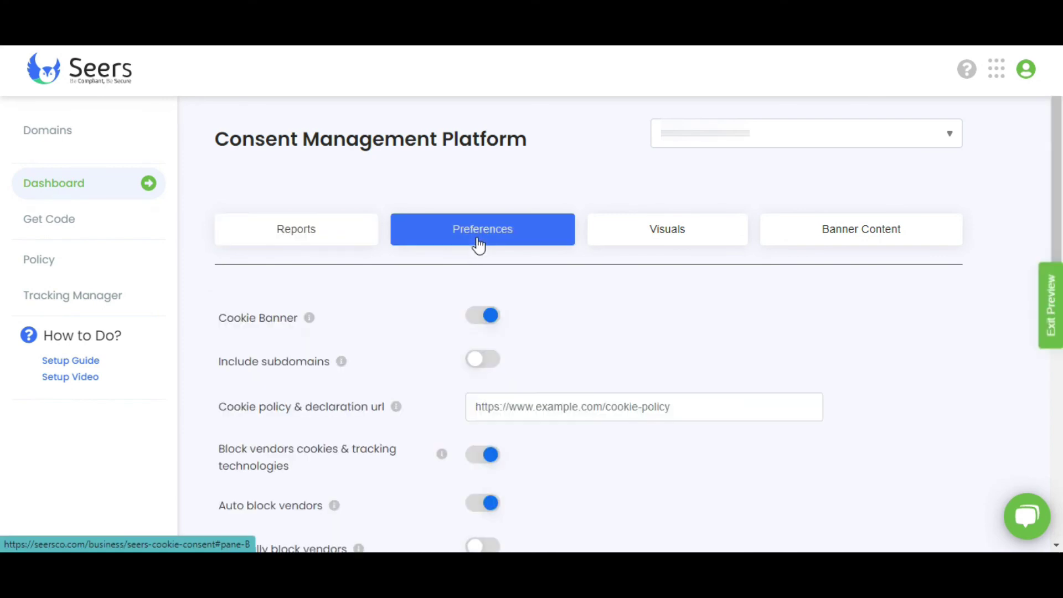
pyautogui.scroll(-4, 522, 280)
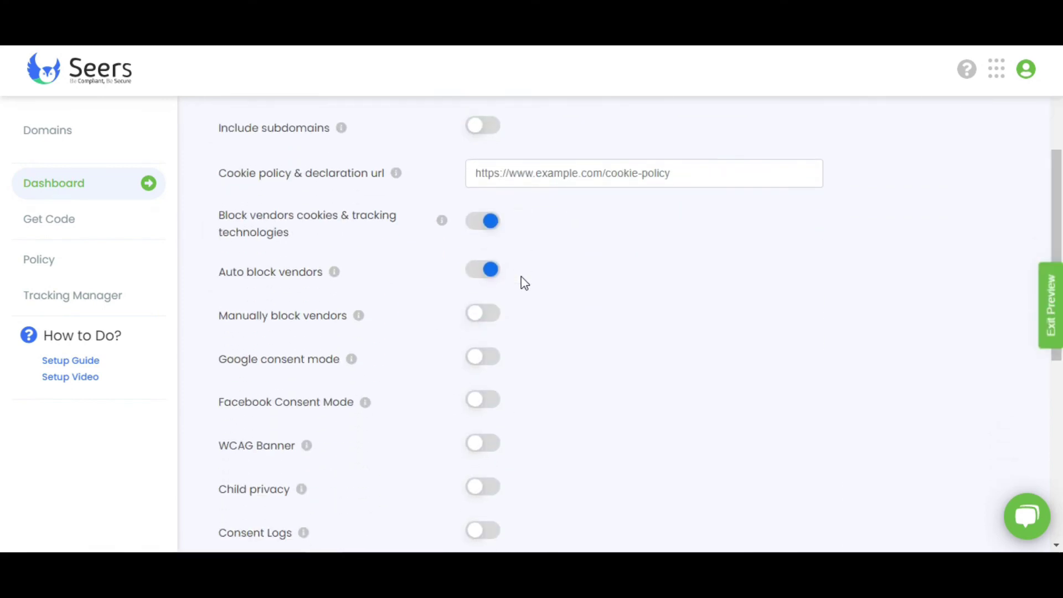
pyautogui.click(482, 275)
pyautogui.scroll(-8, 380, 322)
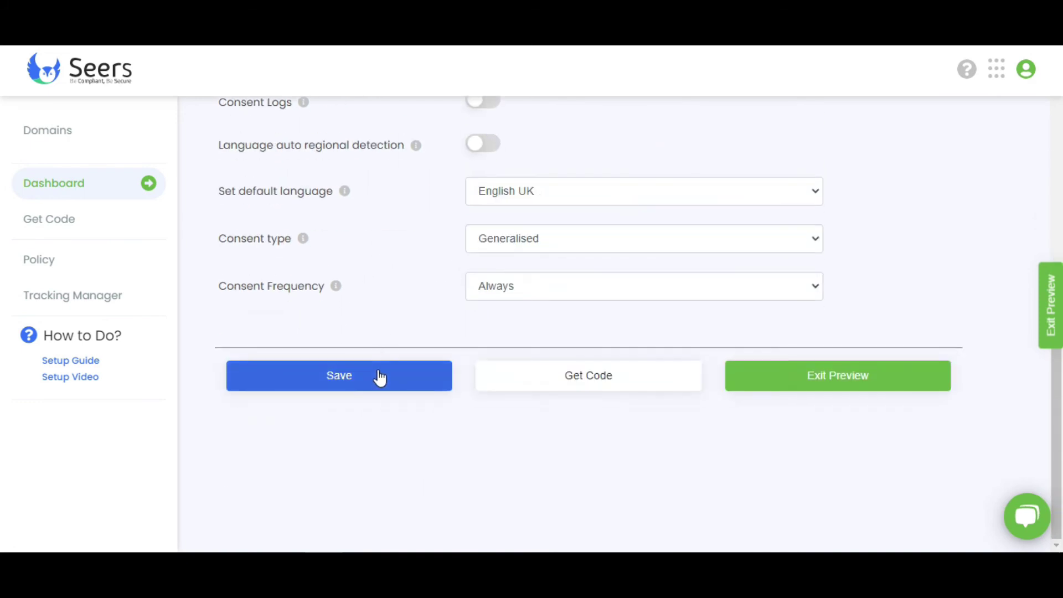
pyautogui.click(378, 382)
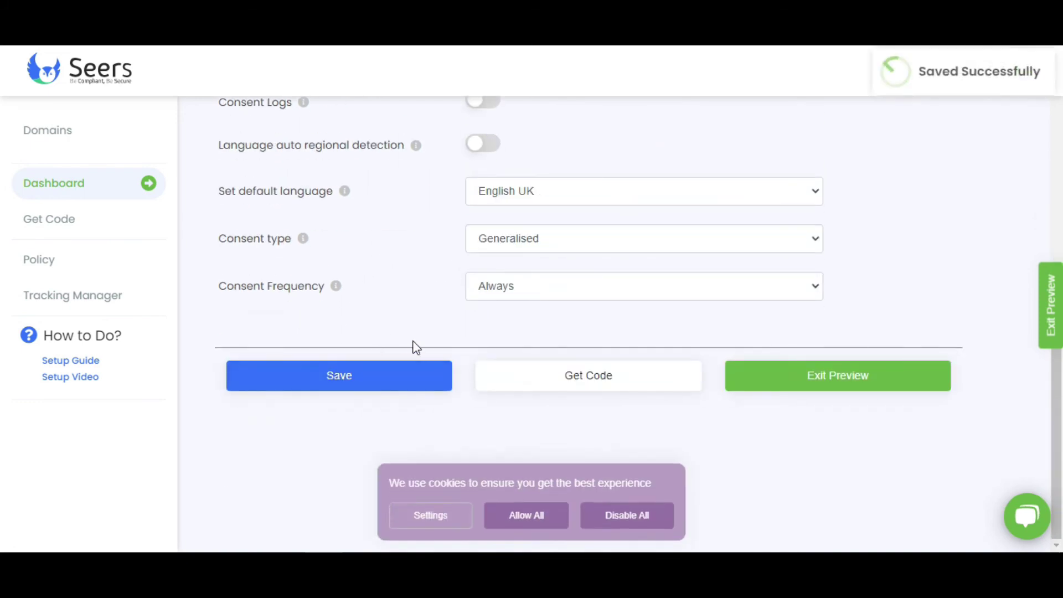
pyautogui.scroll(8, 413, 347)
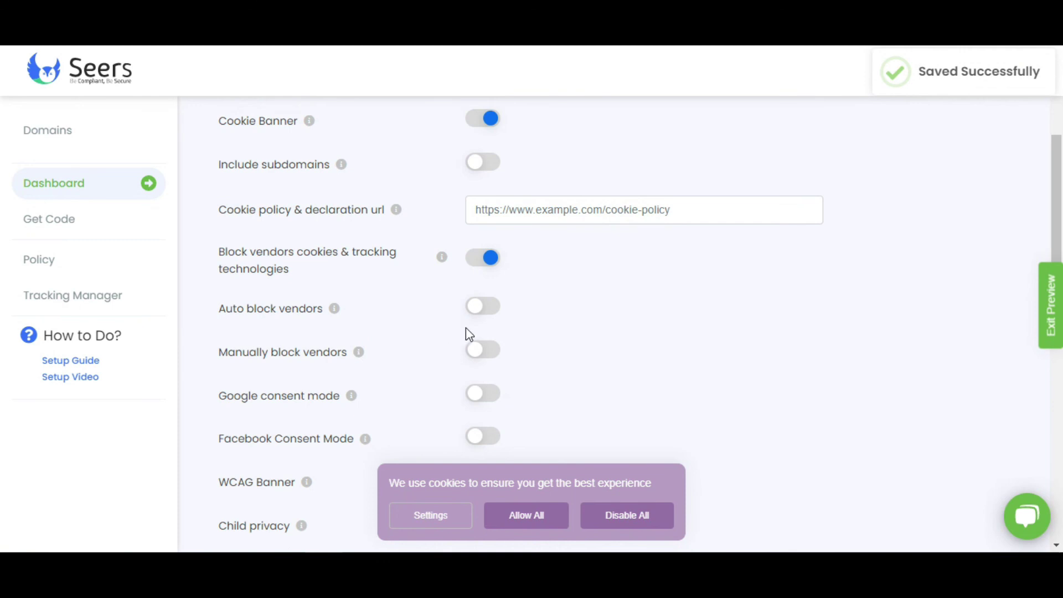
pyautogui.click(486, 364)
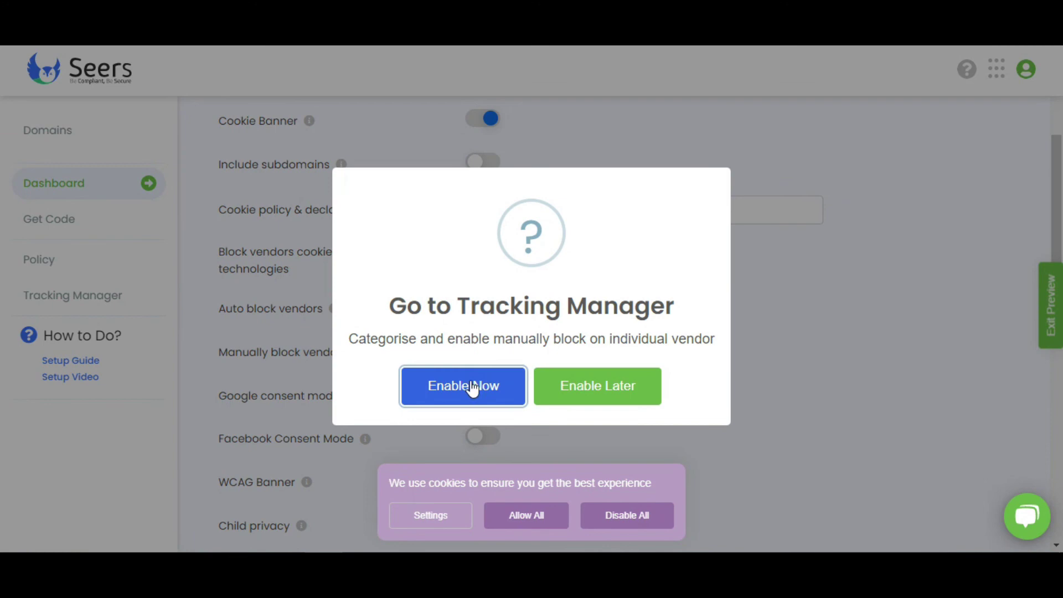
# Step: On the manual block list, add a new script titled 'Facebook' in the Marketing category
pyautogui.click(473, 386)
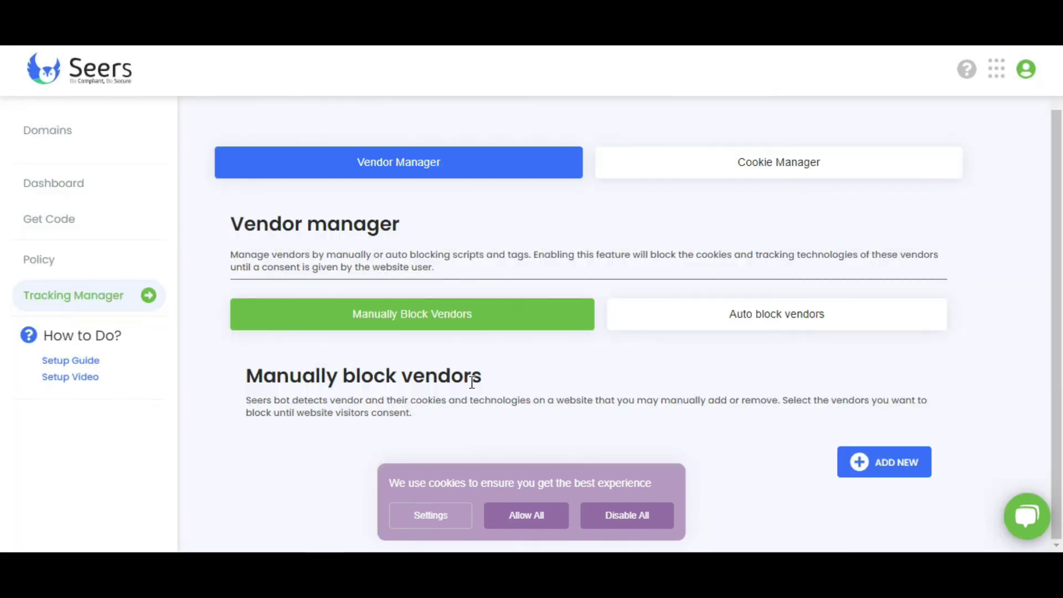
pyautogui.scroll(-2, 472, 382)
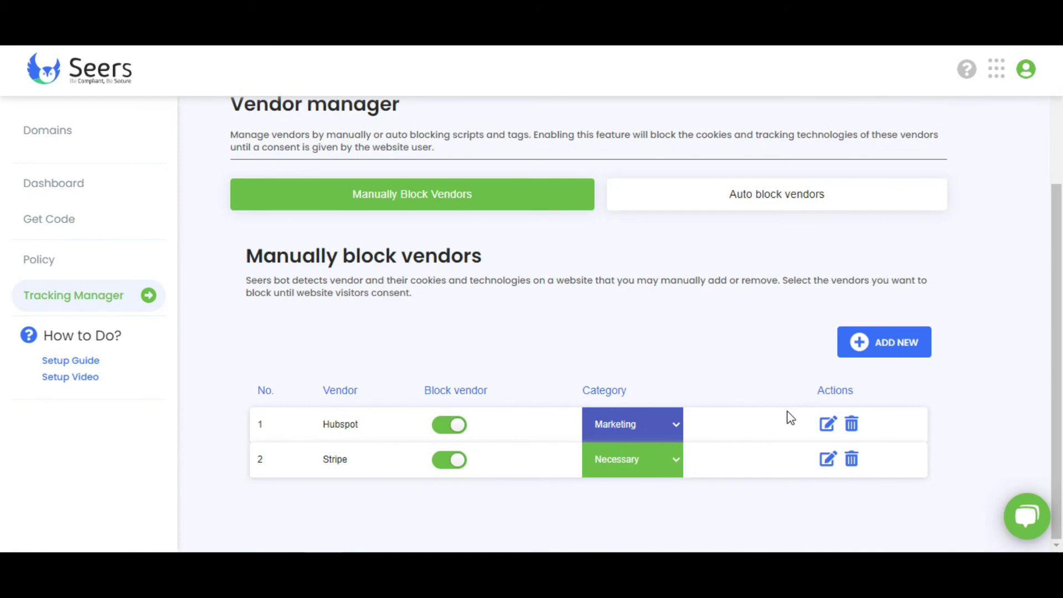
pyautogui.click(889, 355)
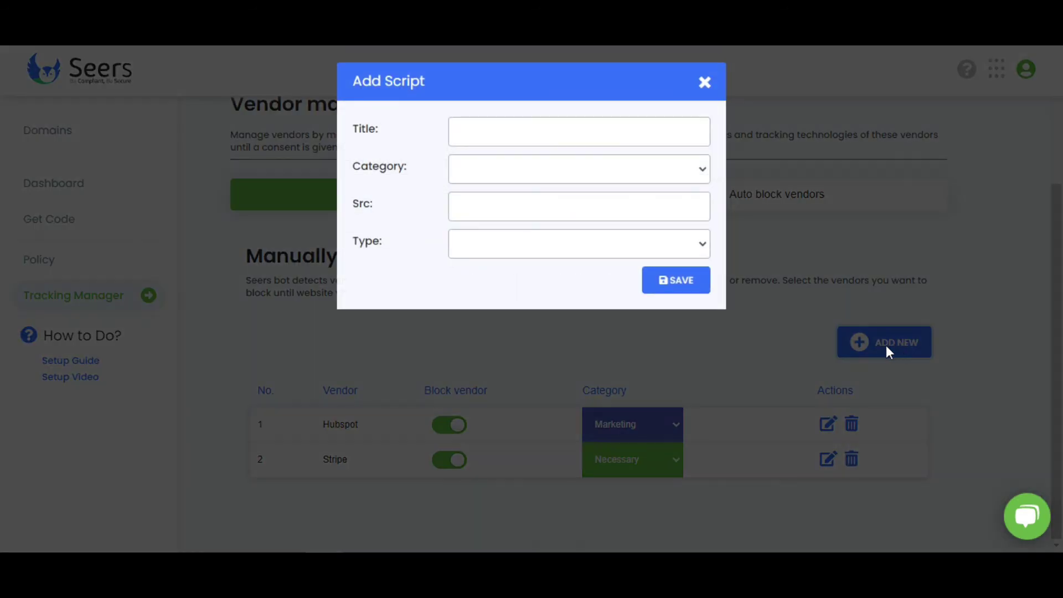
pyautogui.click(465, 130)
pyautogui.write('Face')
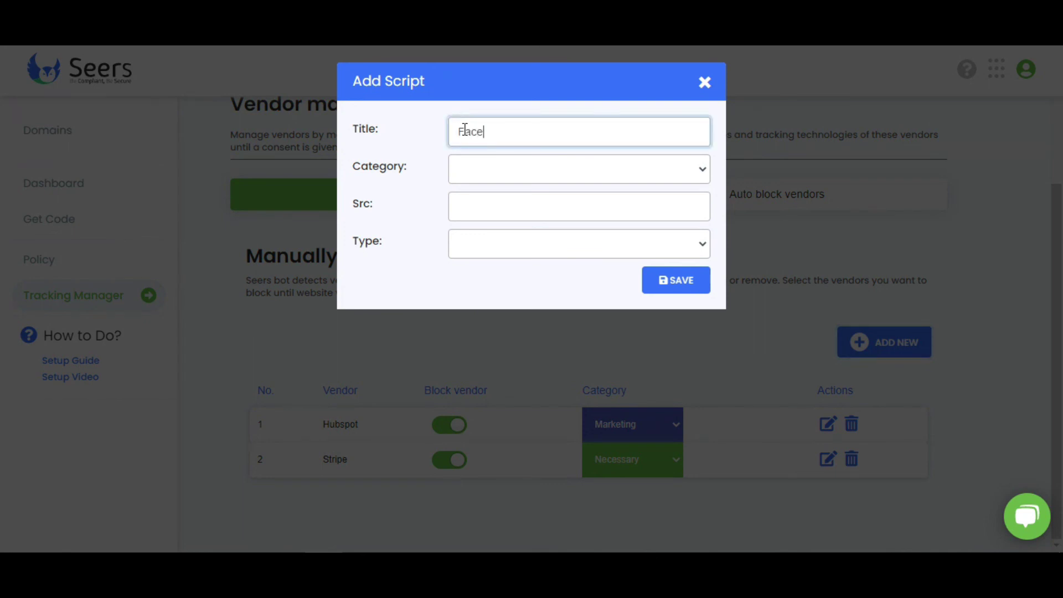
pyautogui.write('book')
pyautogui.click(465, 170)
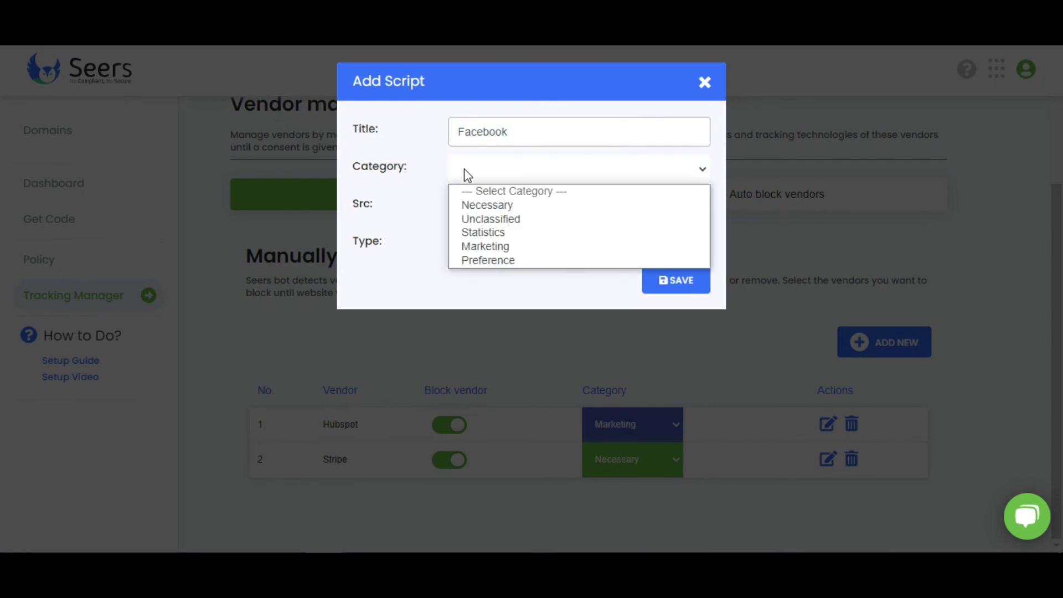
pyautogui.click(469, 252)
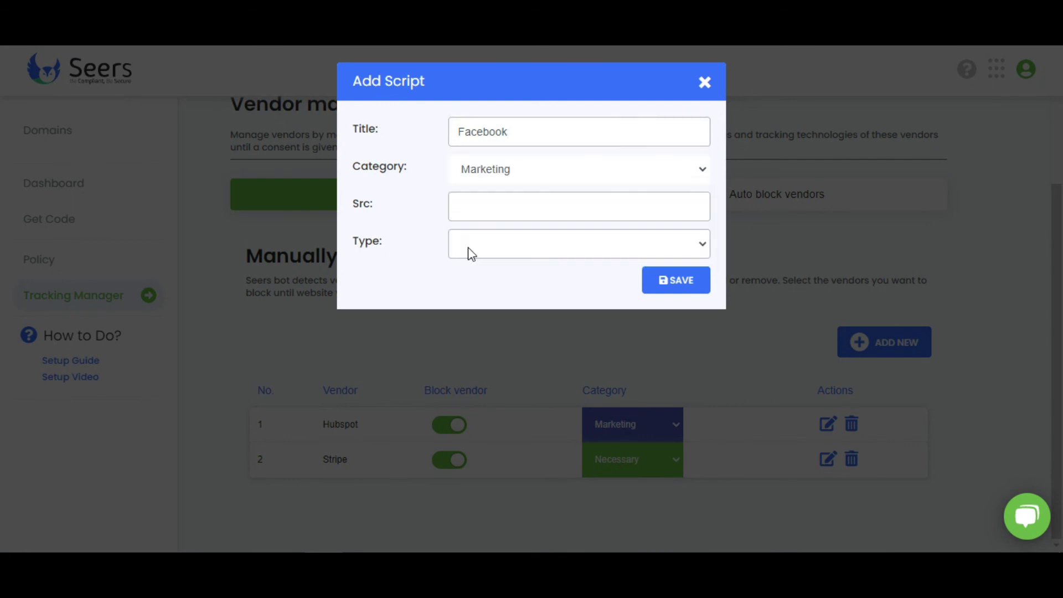
# Step: Give the script source connect.facebook.net and type text/javascript, then save and confirm it
pyautogui.click(474, 205)
pyautogui.write('co')
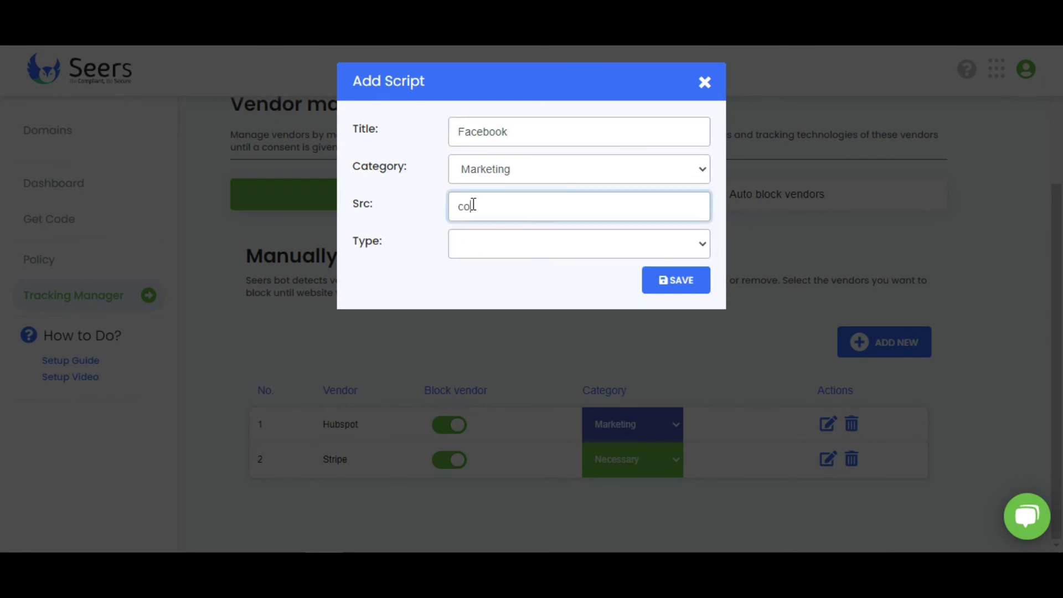
pyautogui.write('nnect.facebook.net')
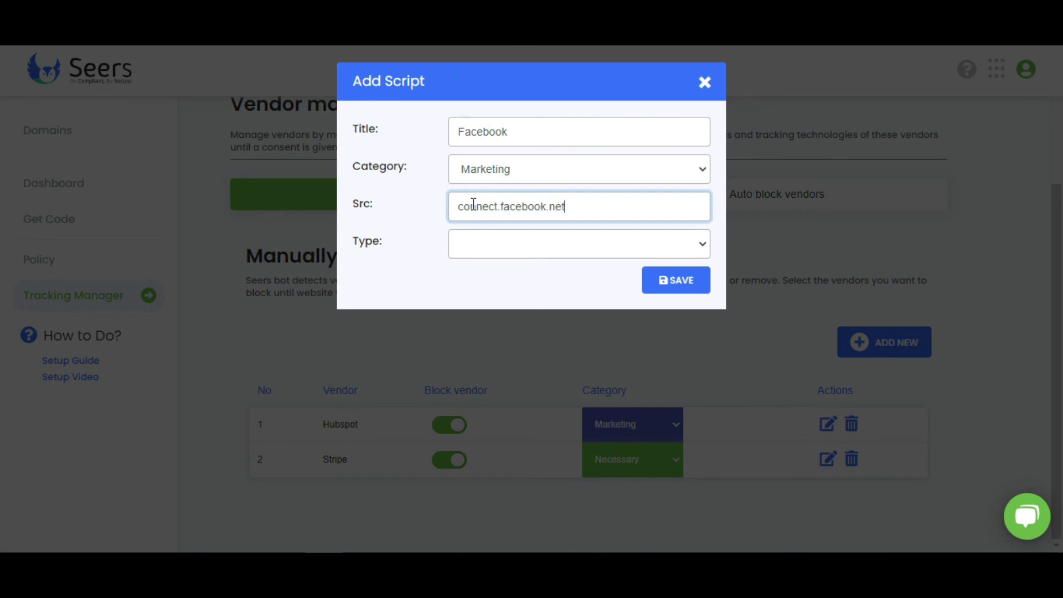
pyautogui.click(475, 248)
pyautogui.click(480, 275)
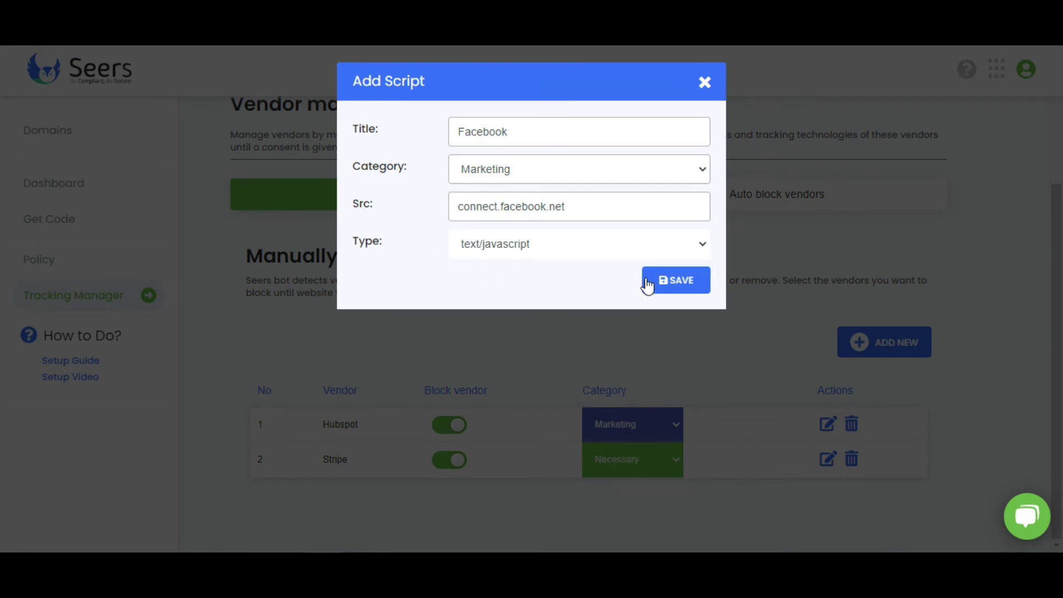
pyautogui.click(684, 283)
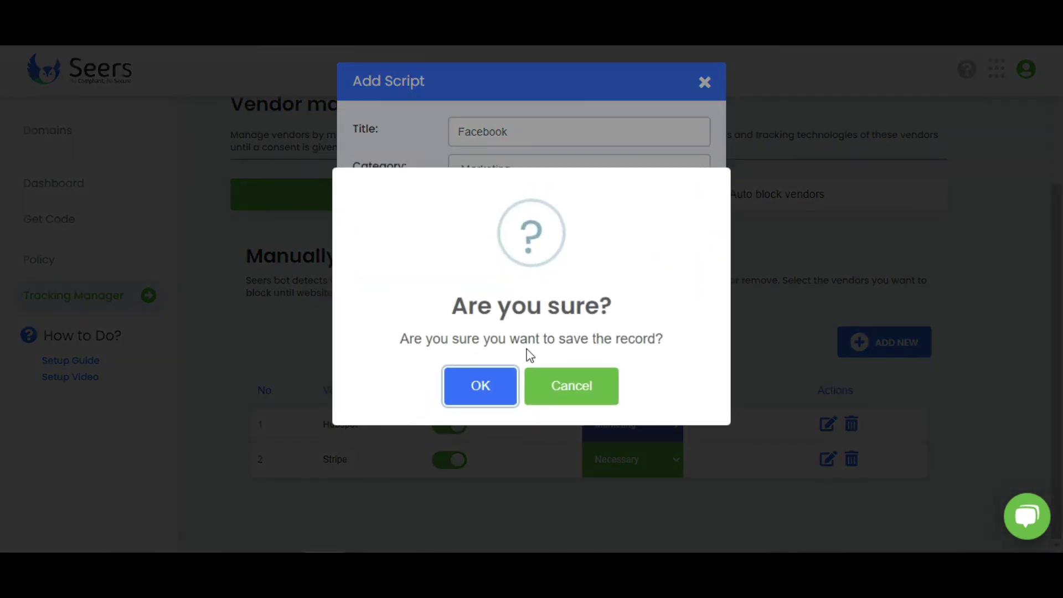
pyautogui.click(479, 387)
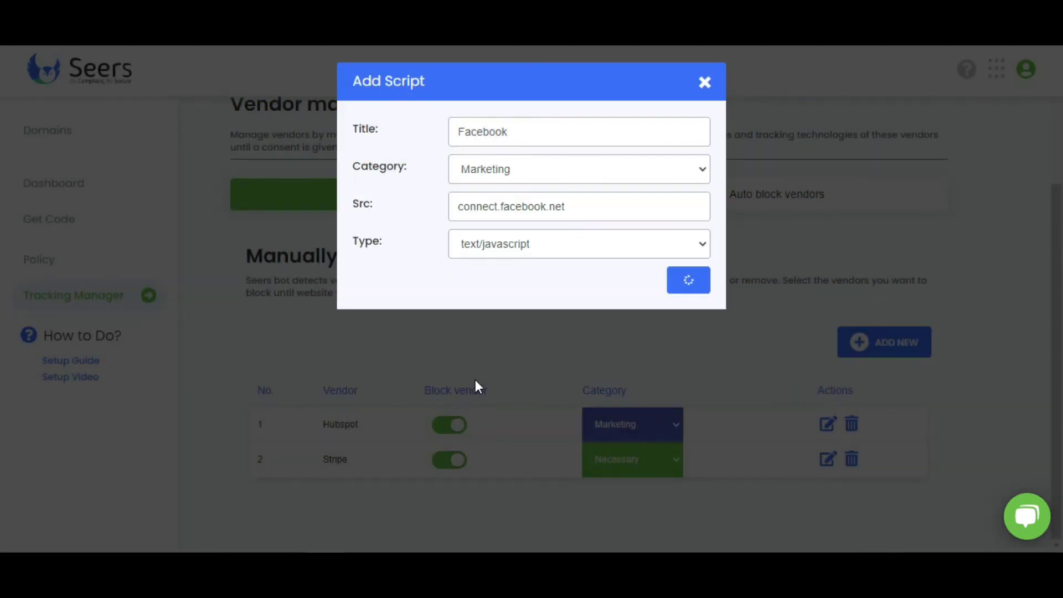
pyautogui.scroll(-1, 475, 387)
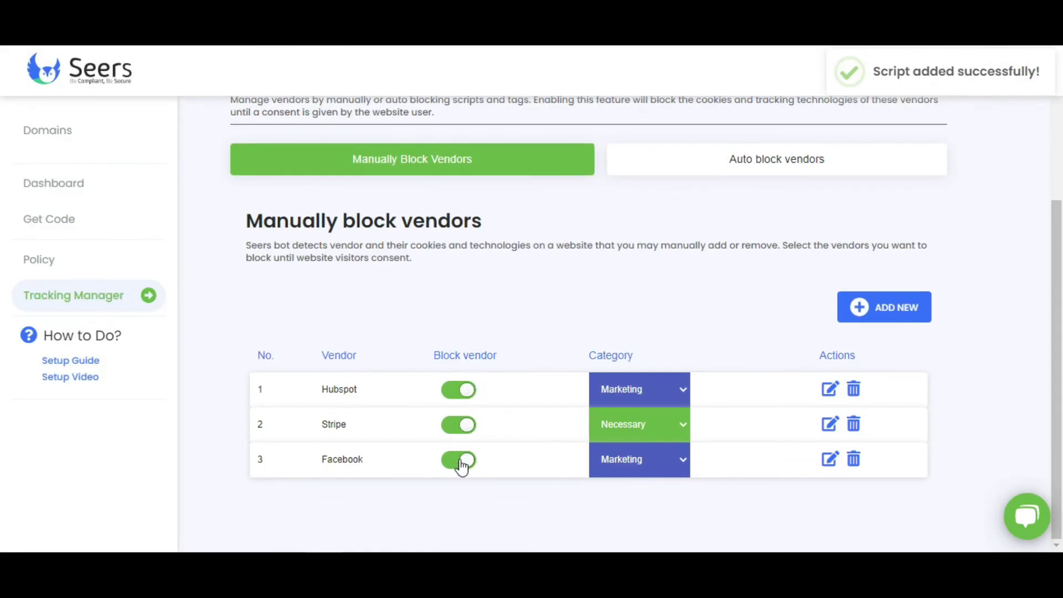
pyautogui.moveTo(322, 459); pyautogui.dragTo(366, 464)
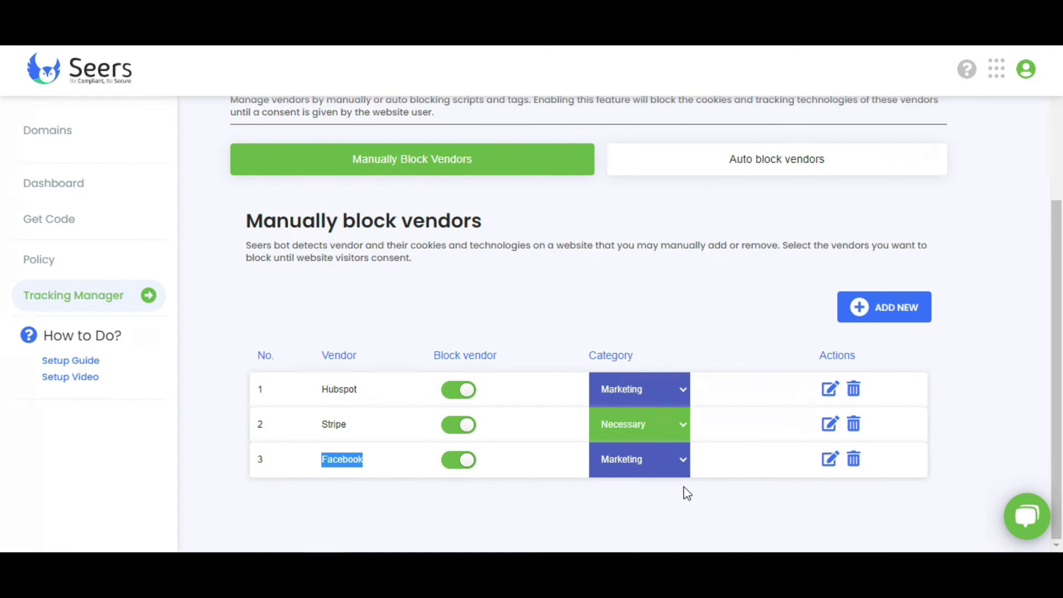
pyautogui.click(682, 460)
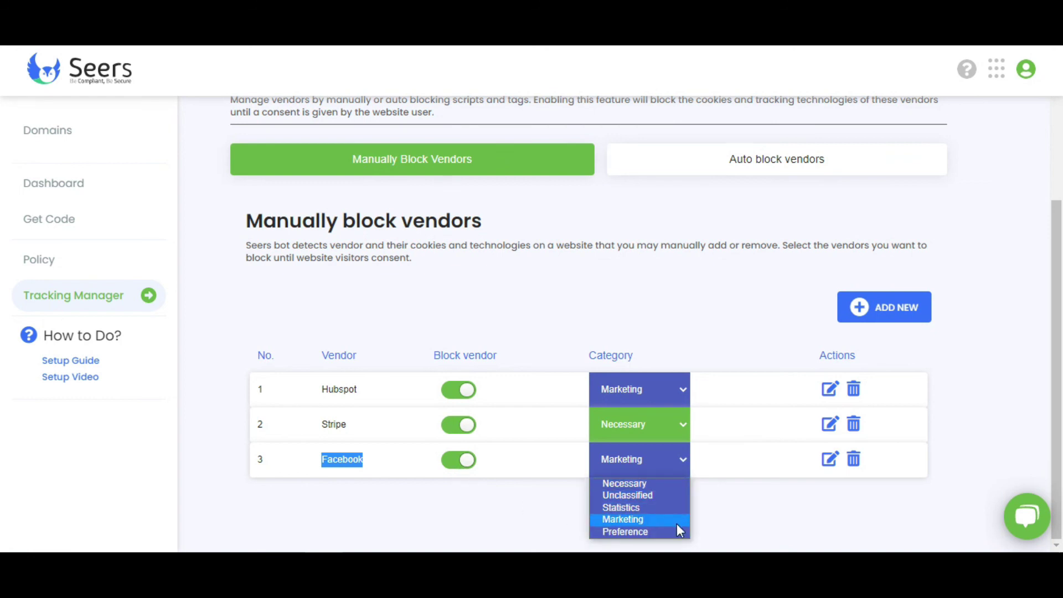
pyautogui.click(739, 498)
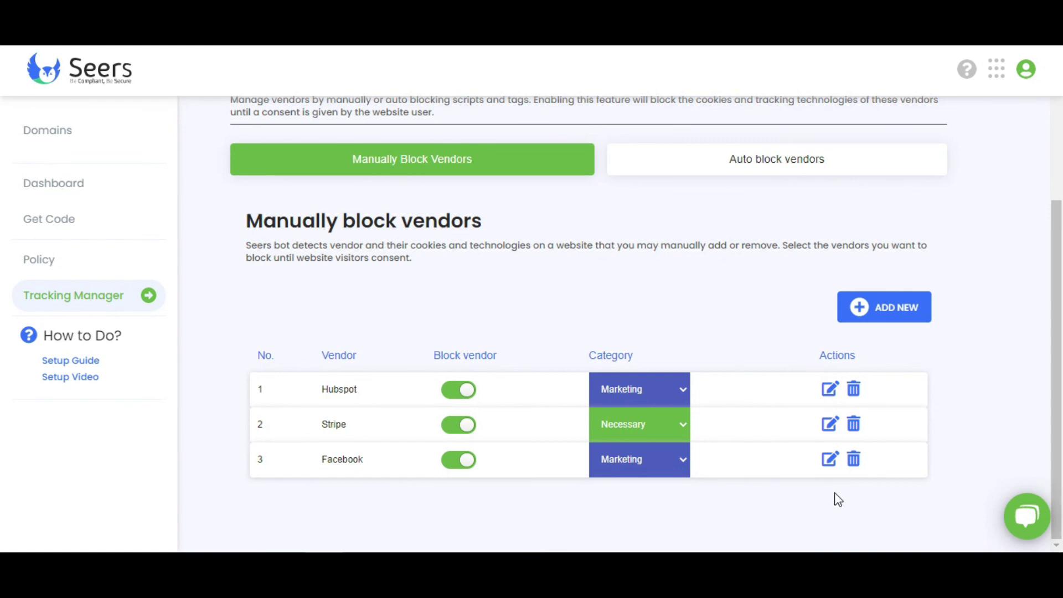